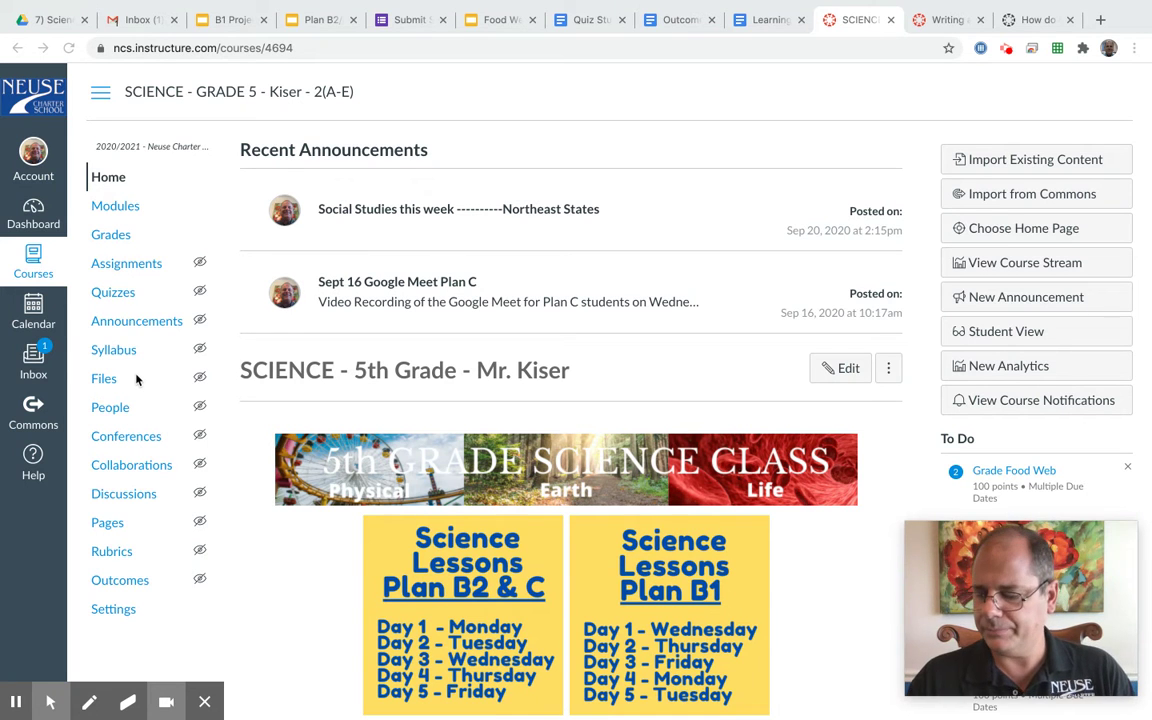
- Confirm Learning Mastery Gradebook is enabled in course Feature Options, then go to Outcomes
left_click(115, 612)
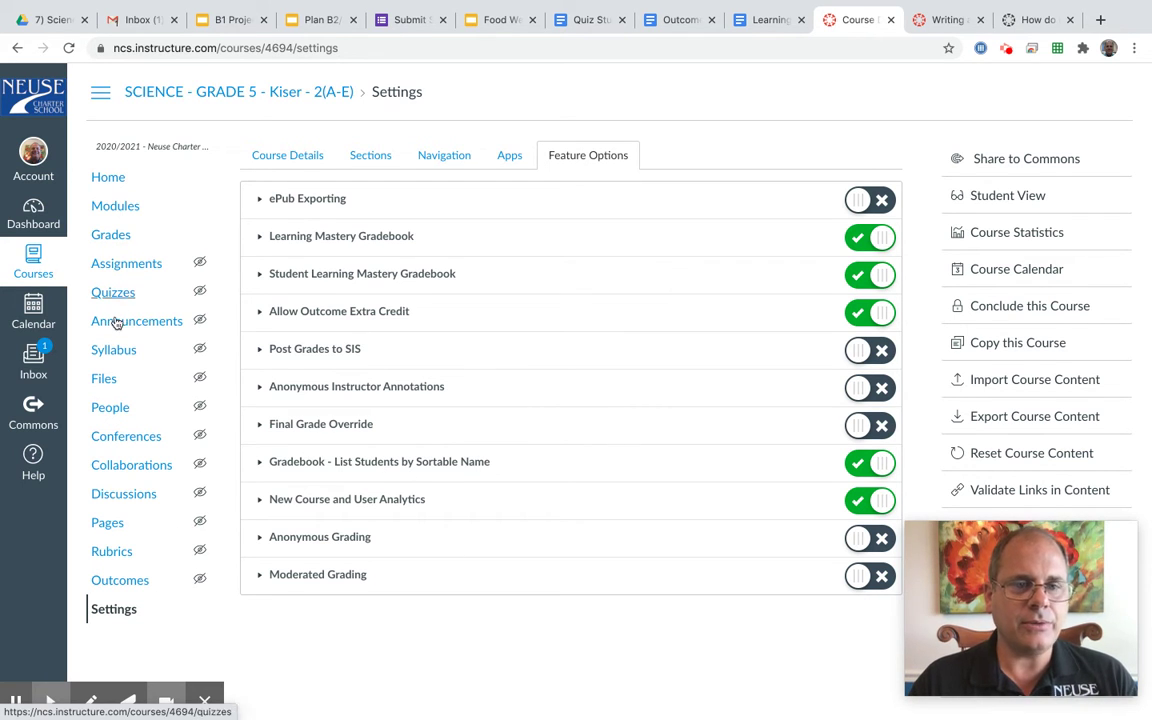
left_click(120, 582)
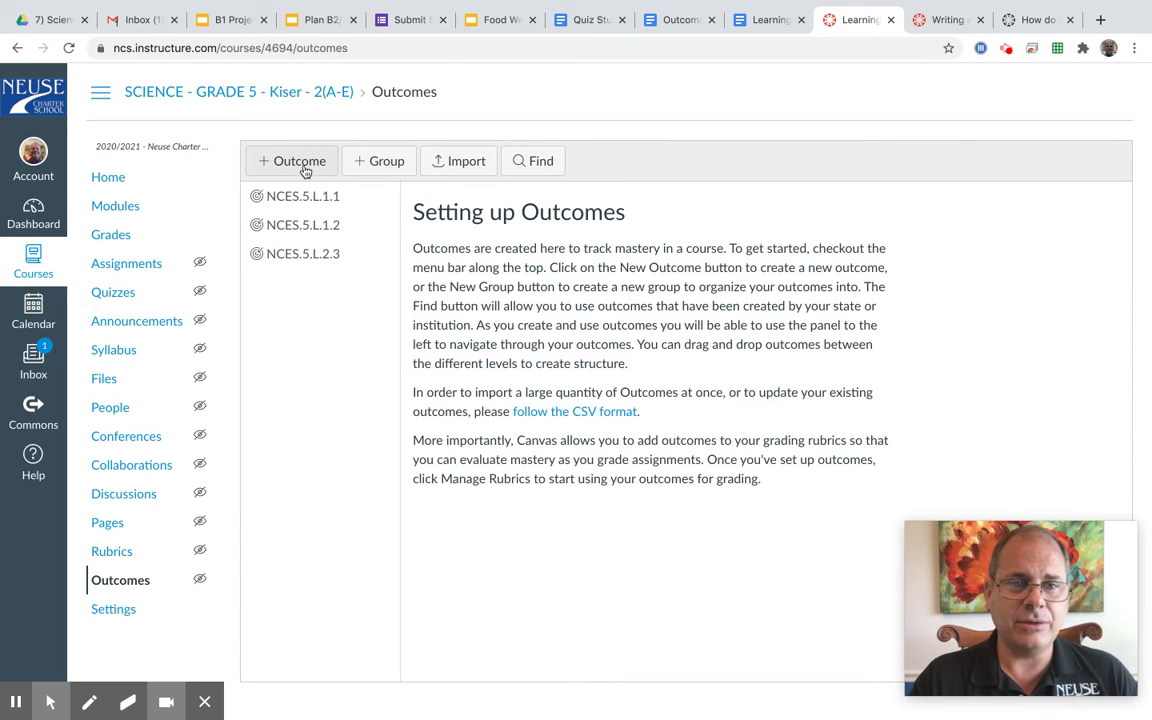
- Find outcomes under North Carolina Essential Standards > Science > 5th Grade > Ecosystems > NCES.5.L.2
left_click(543, 168)
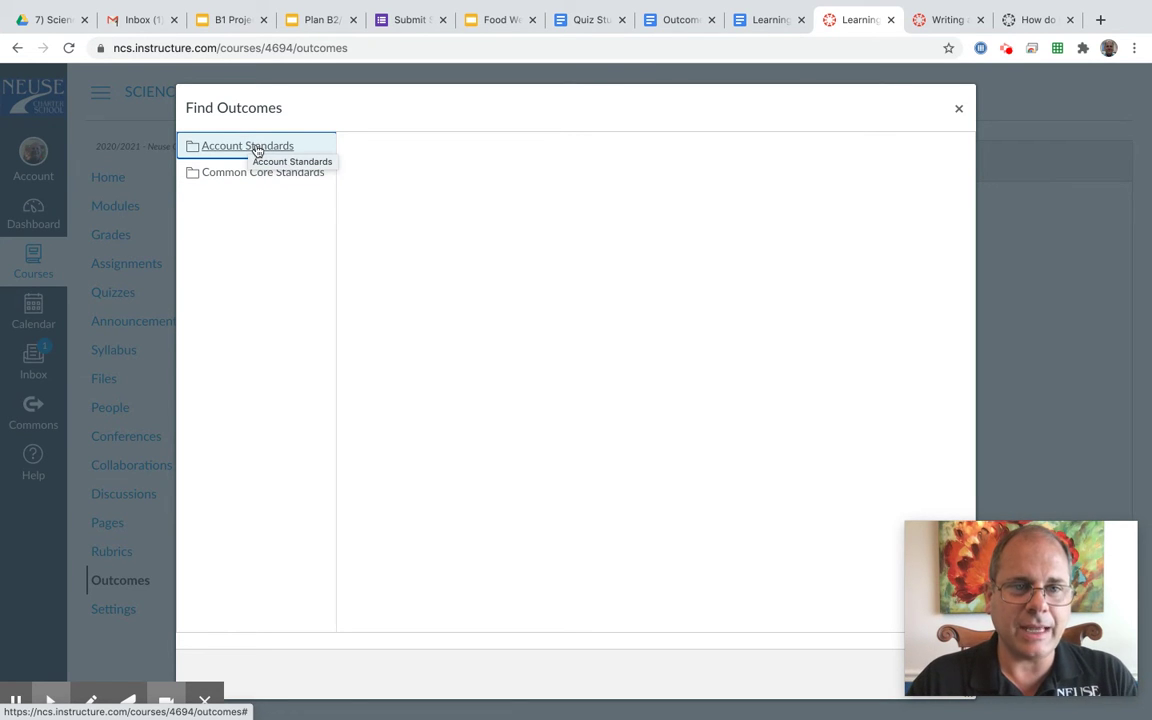
left_click(257, 148)
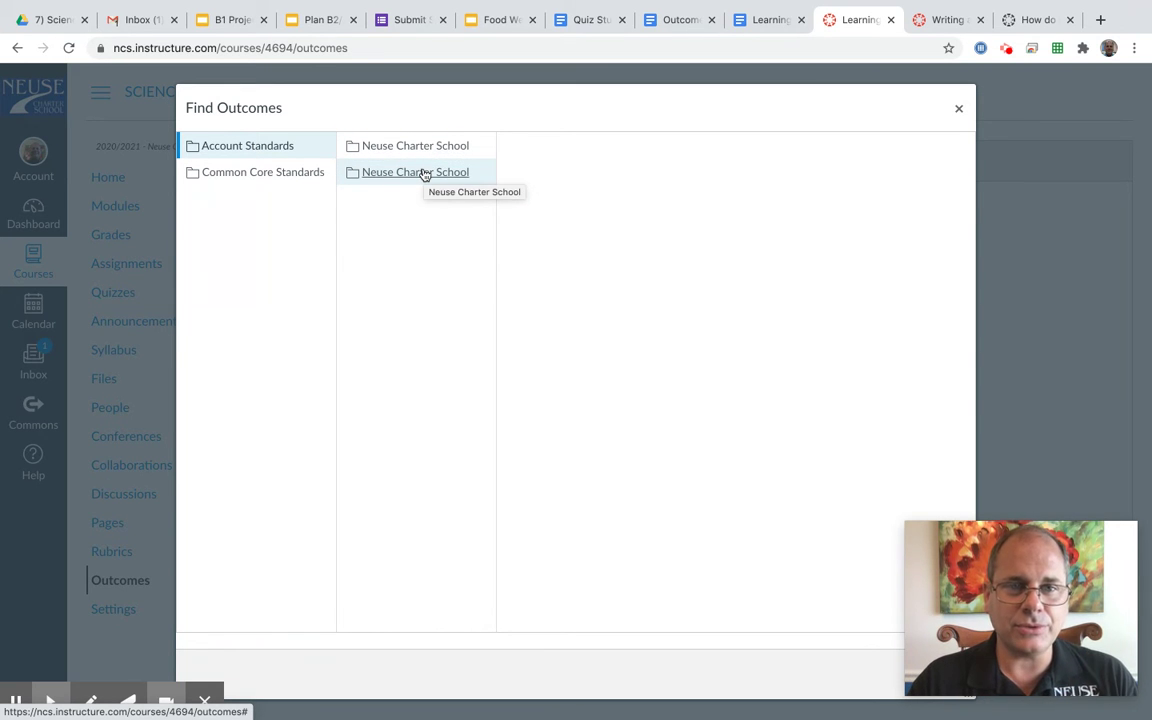
left_click(425, 175)
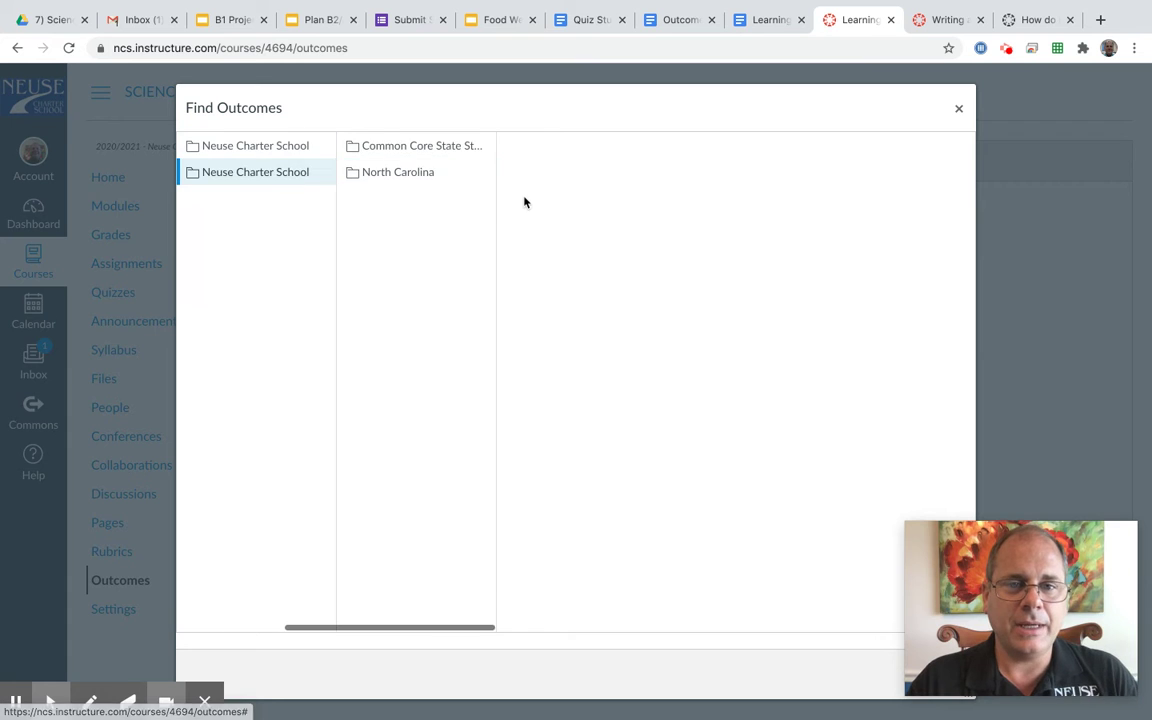
left_click(412, 175)
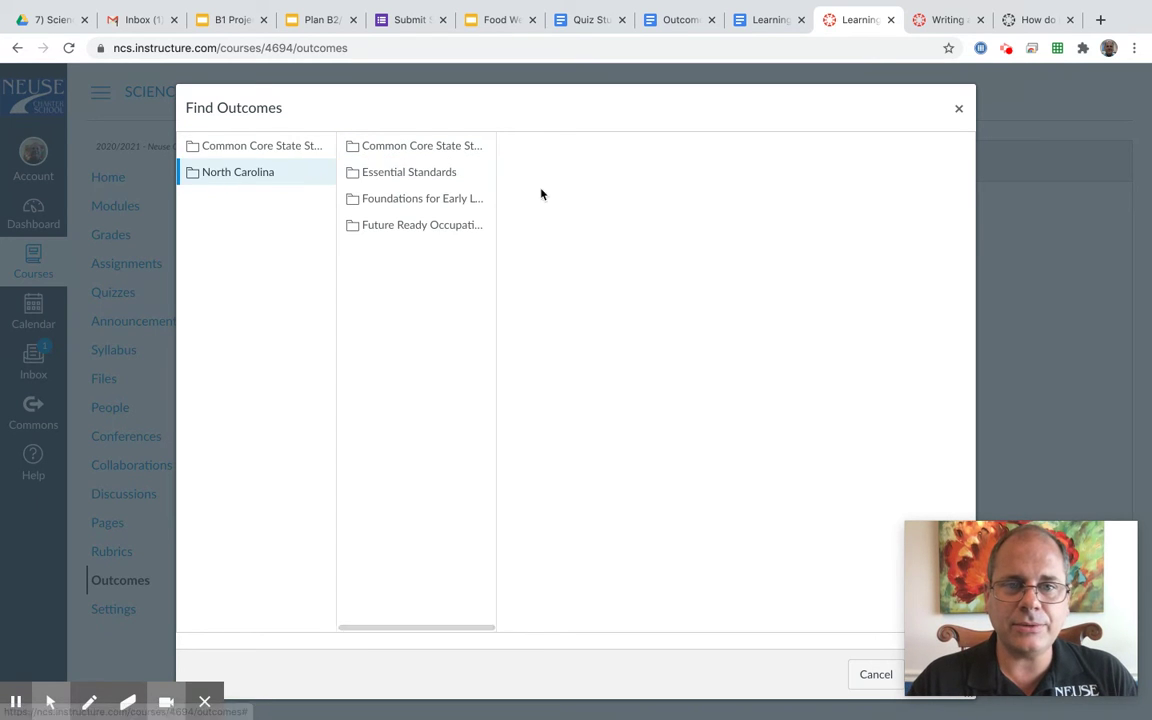
left_click(436, 176)
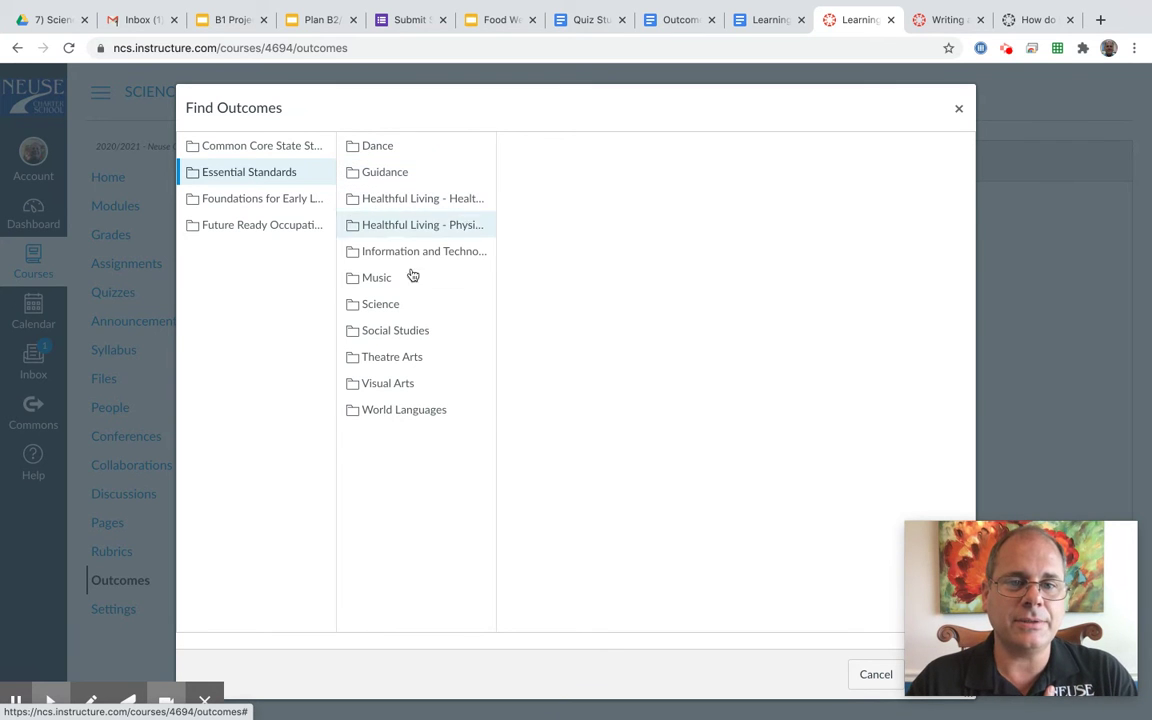
left_click(386, 304)
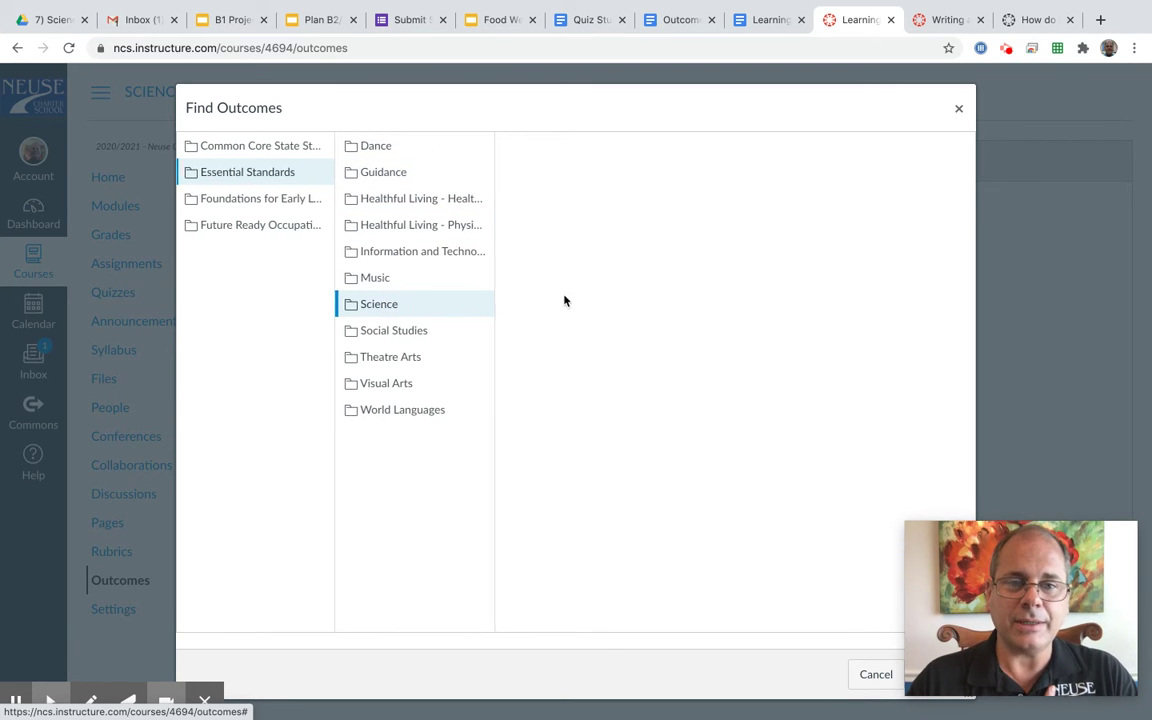
left_click(379, 253)
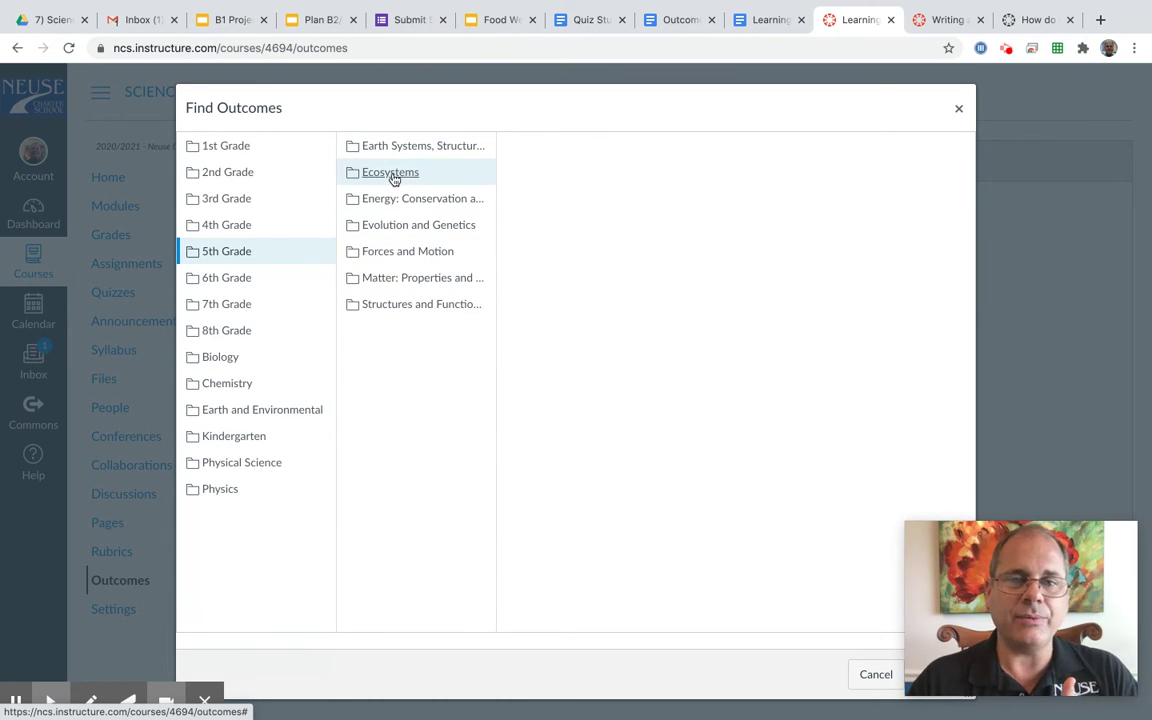
left_click(392, 175)
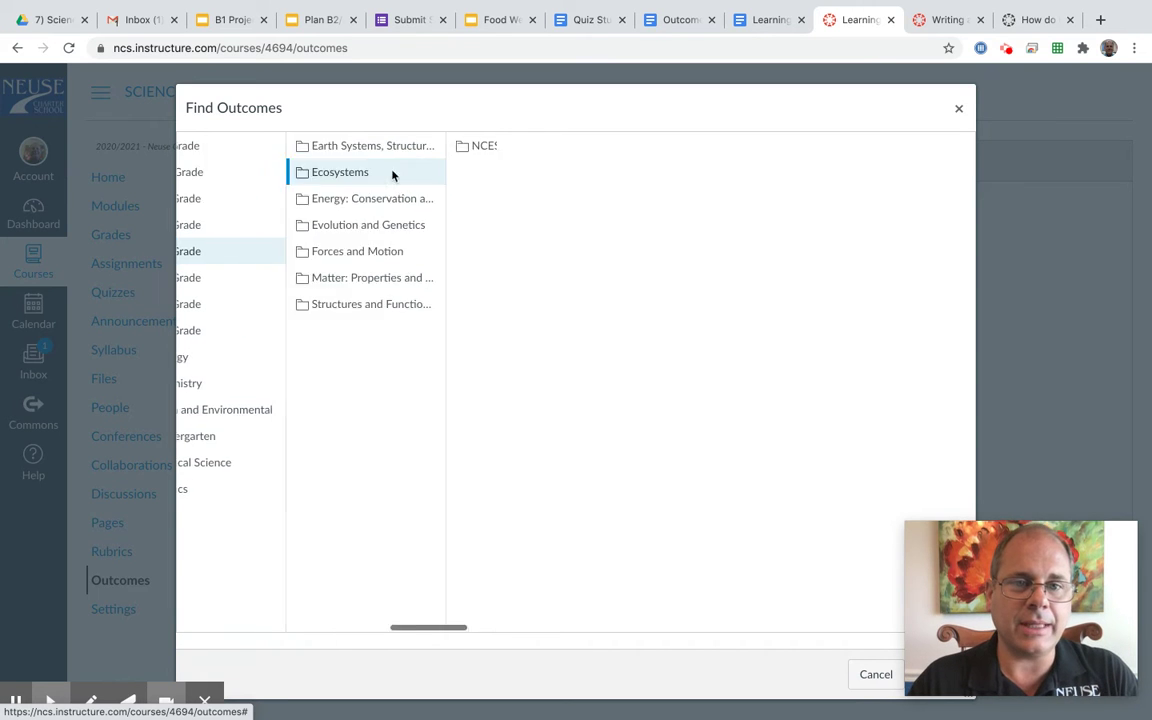
left_click(451, 150)
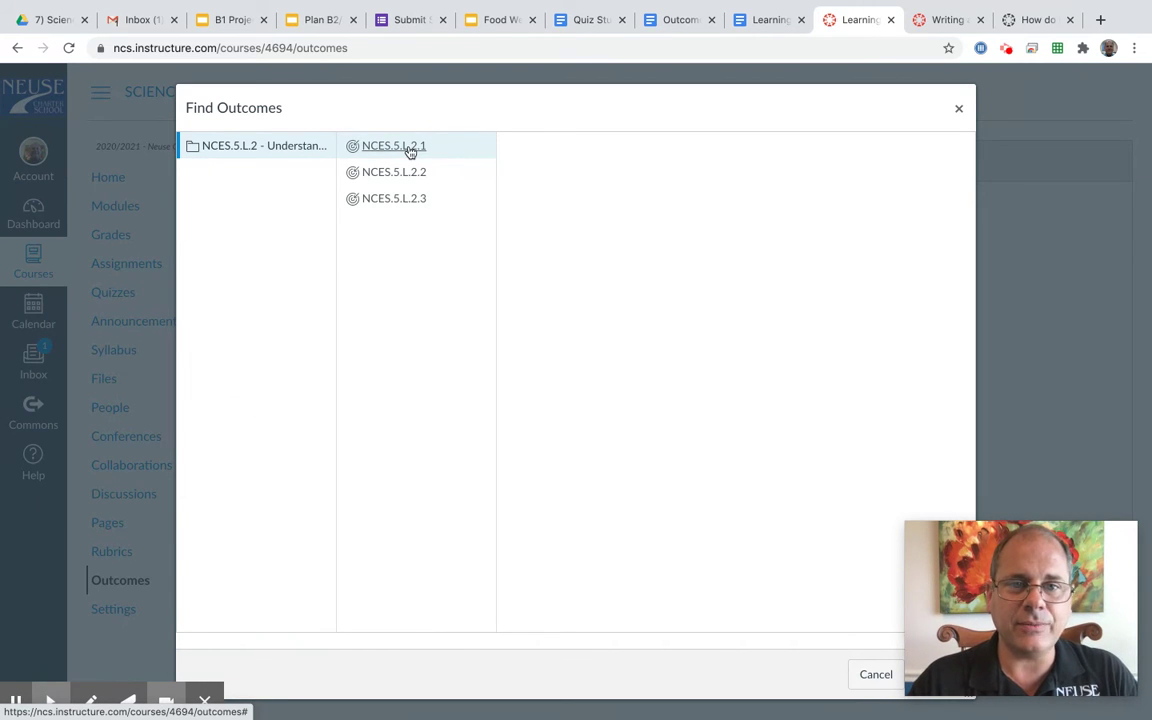
left_click(421, 151)
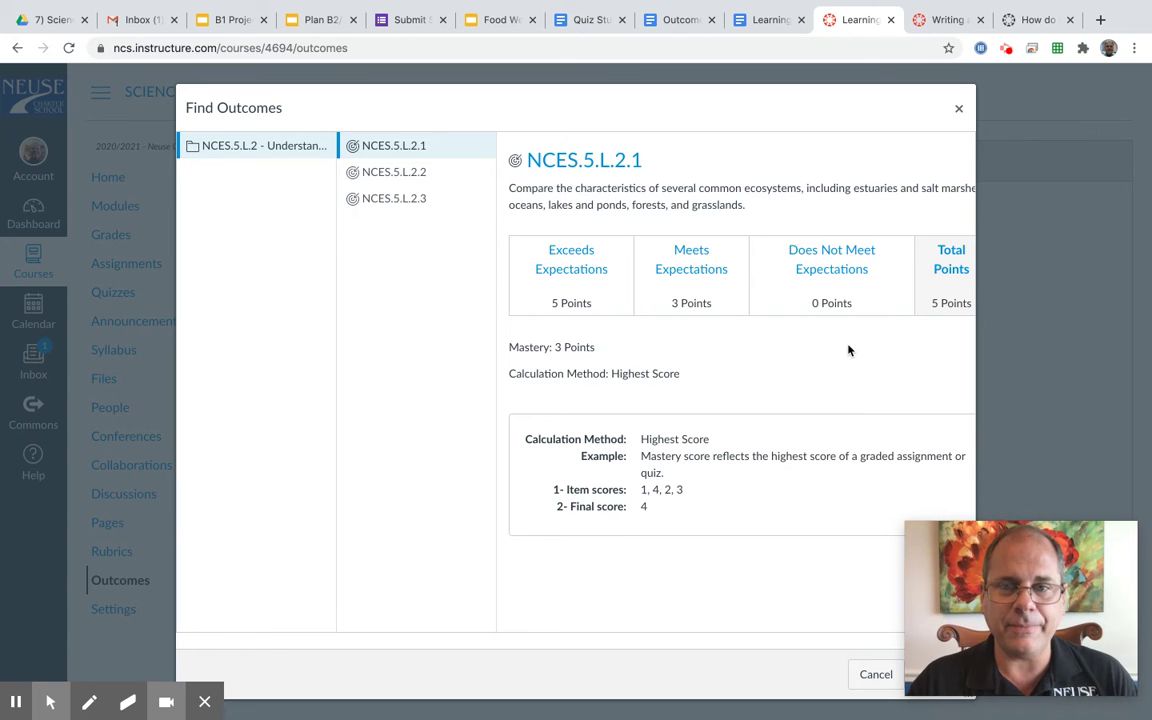
- Review NCES.5.L.2.1's 5/3/0 ratings and 3-point mastery, then close Find Outcomes
scroll(848, 350, "right", 2)
scroll(848, 350, "left", 2)
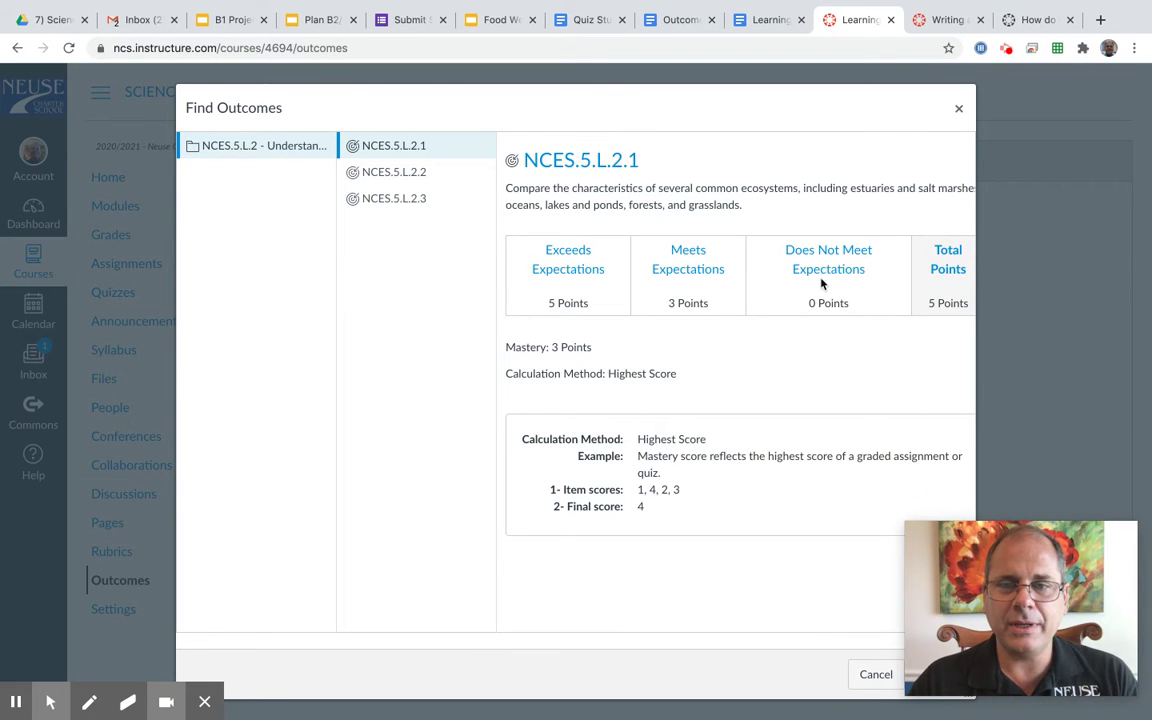
scroll(837, 285, "right", 2)
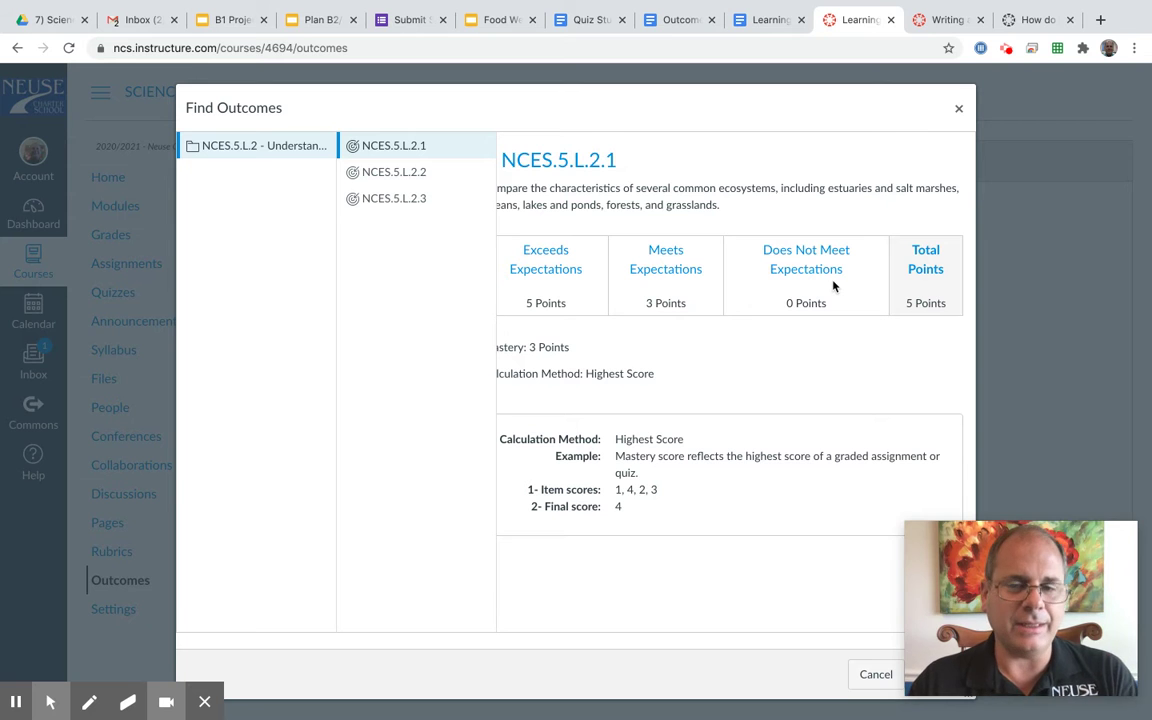
scroll(761, 304, "left", 2)
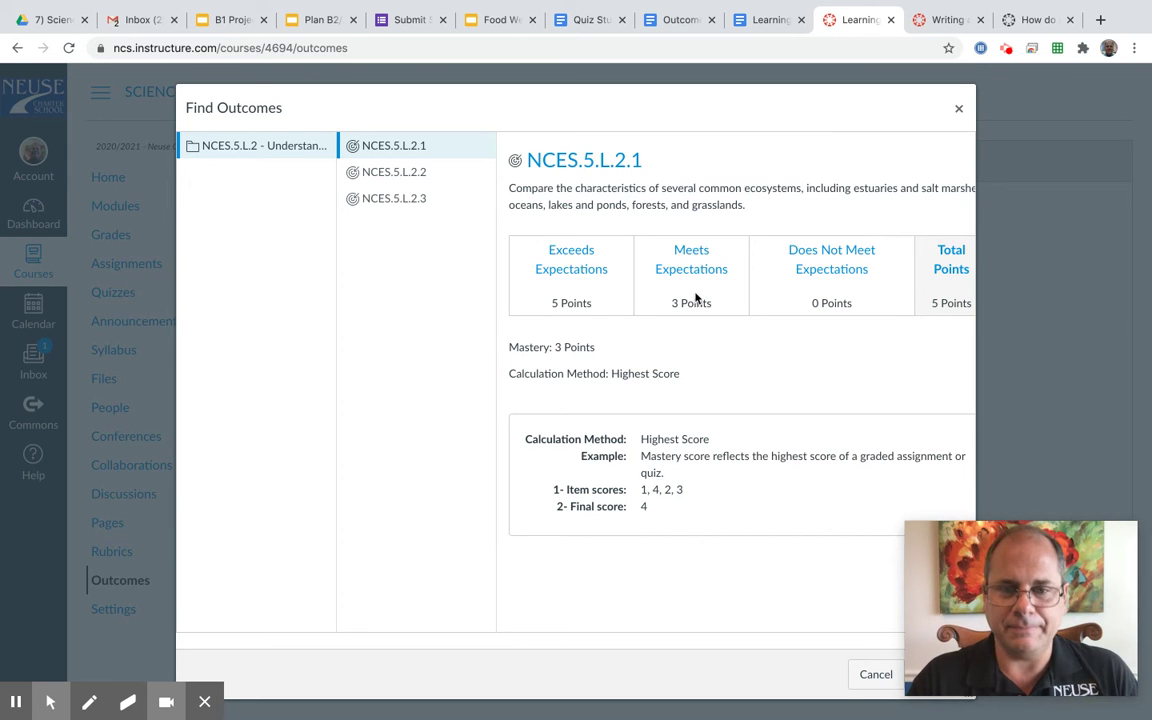
scroll(800, 215, "right", 2)
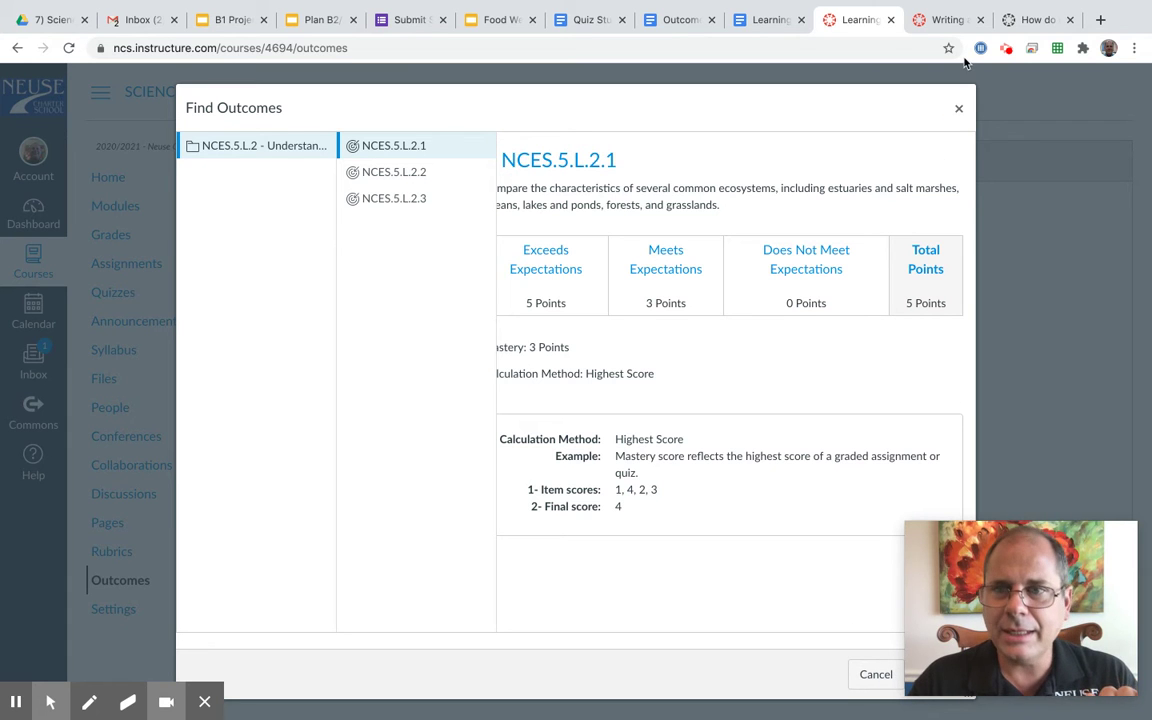
left_click(958, 110)
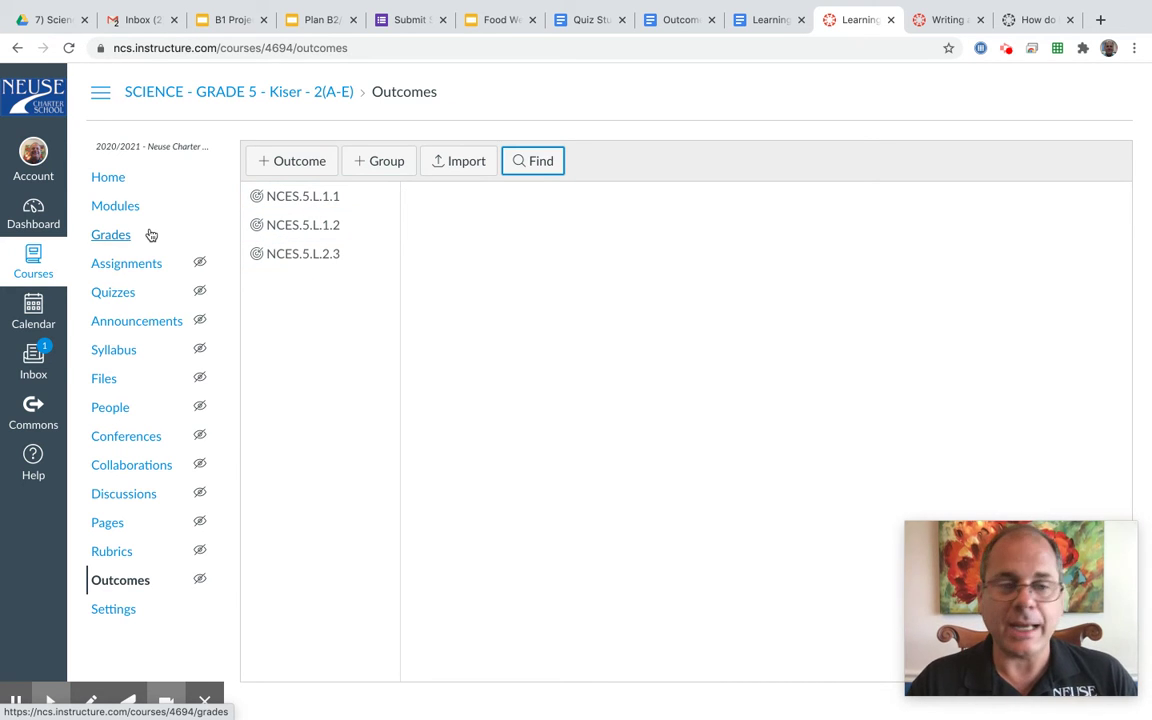
- Filter Assignments by 'wri' and open Writing about a Human Body System (1)
left_click(145, 325)
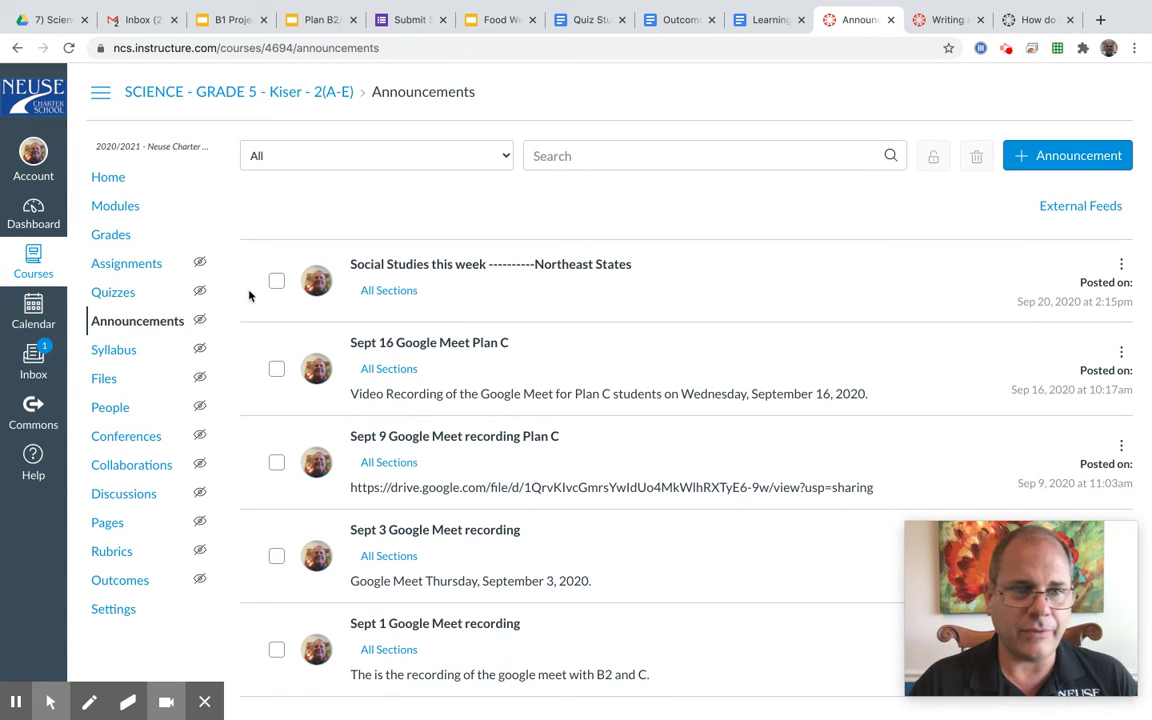
left_click(109, 268)
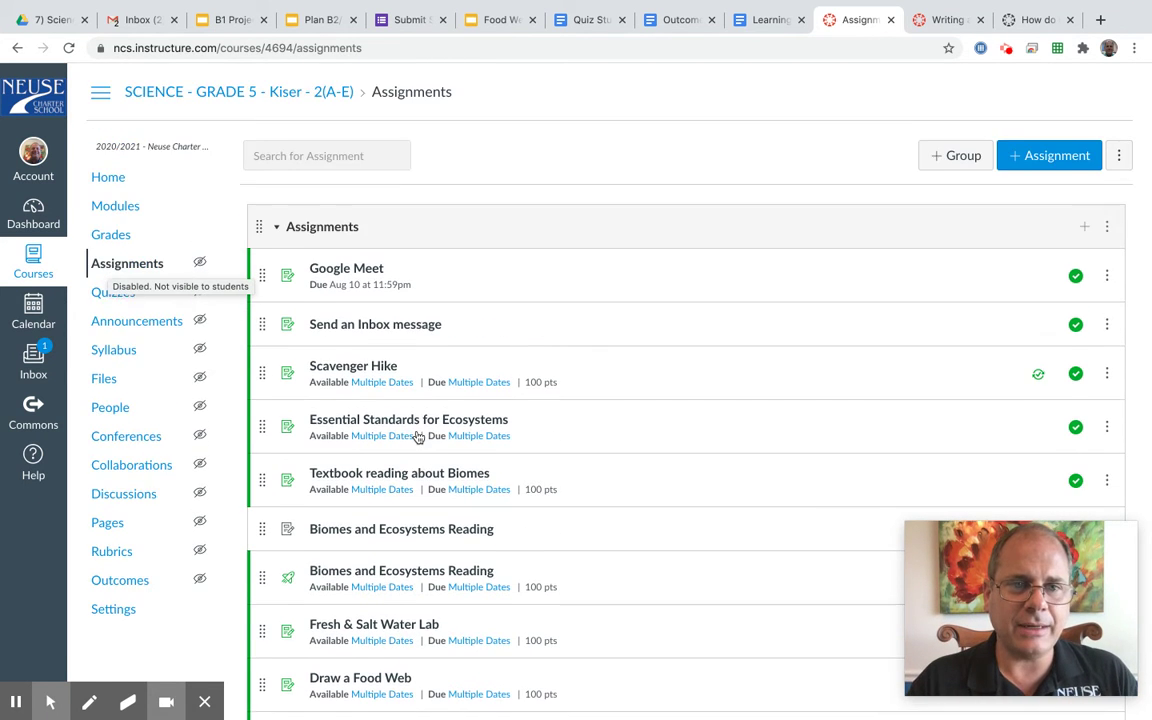
left_click(314, 155)
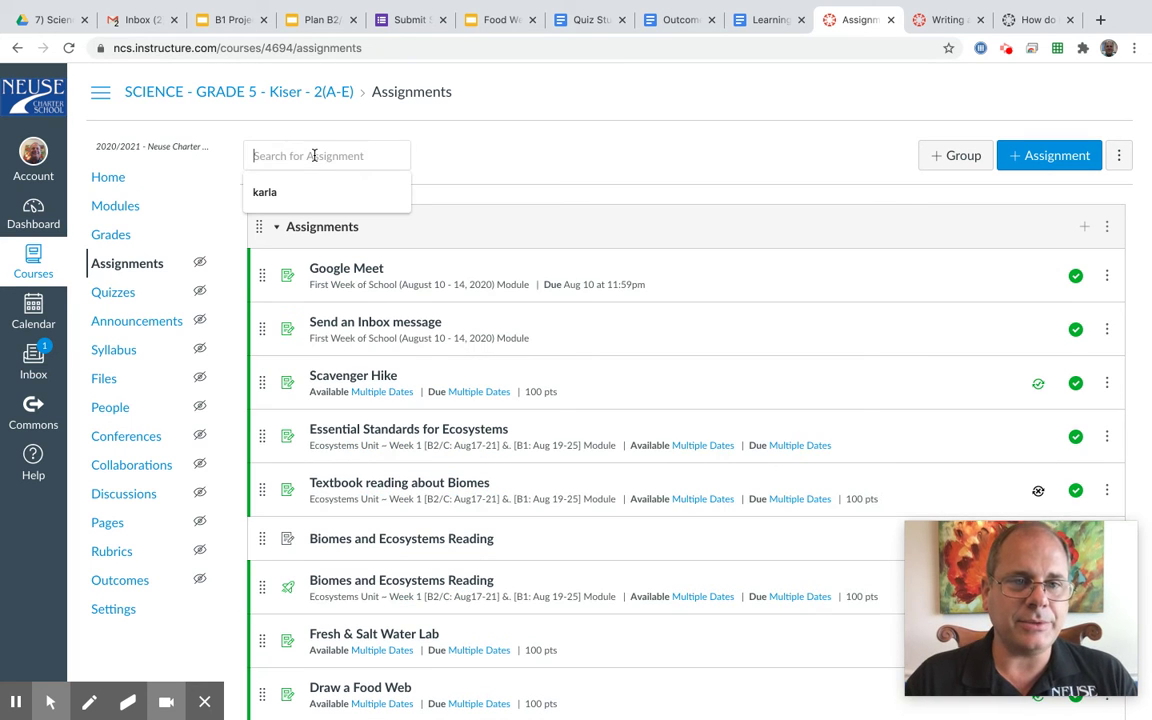
type("writ")
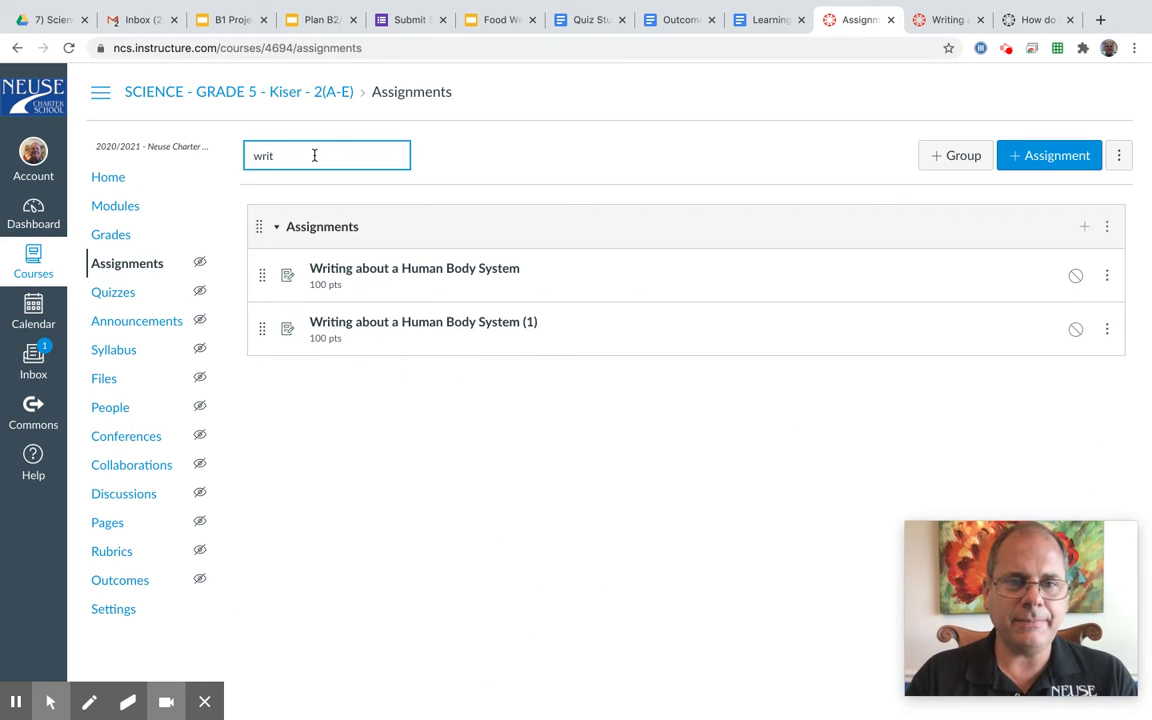
left_click(410, 329)
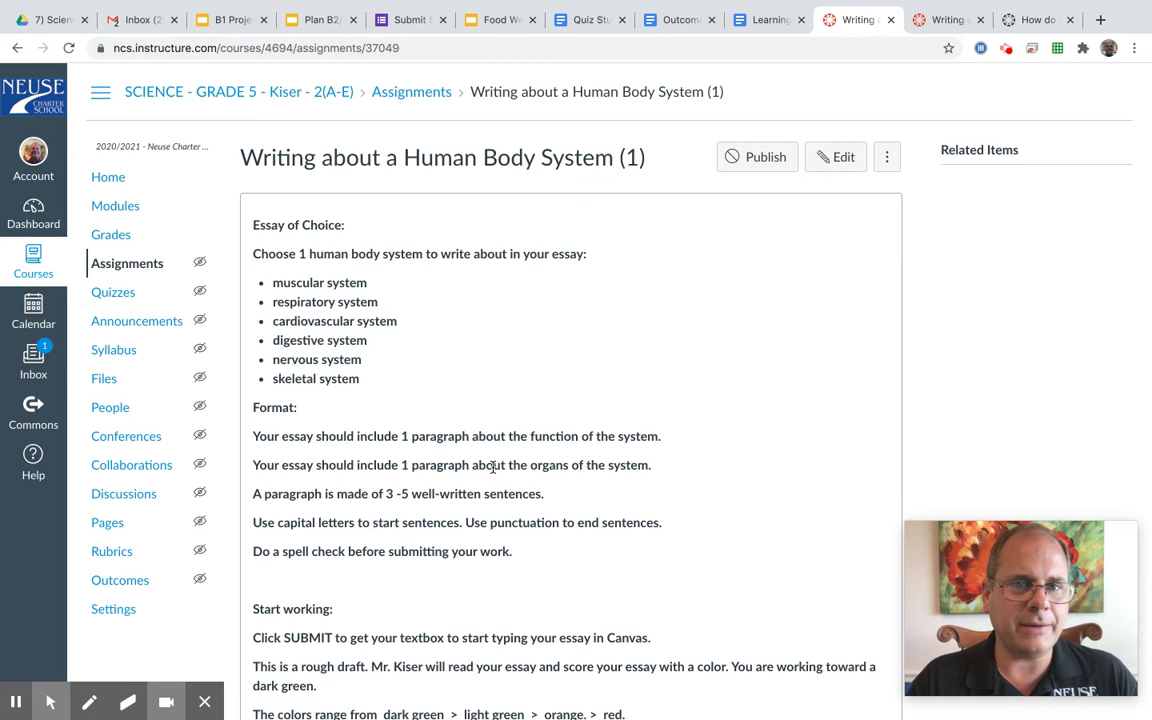
scroll(493, 467, "down", 3)
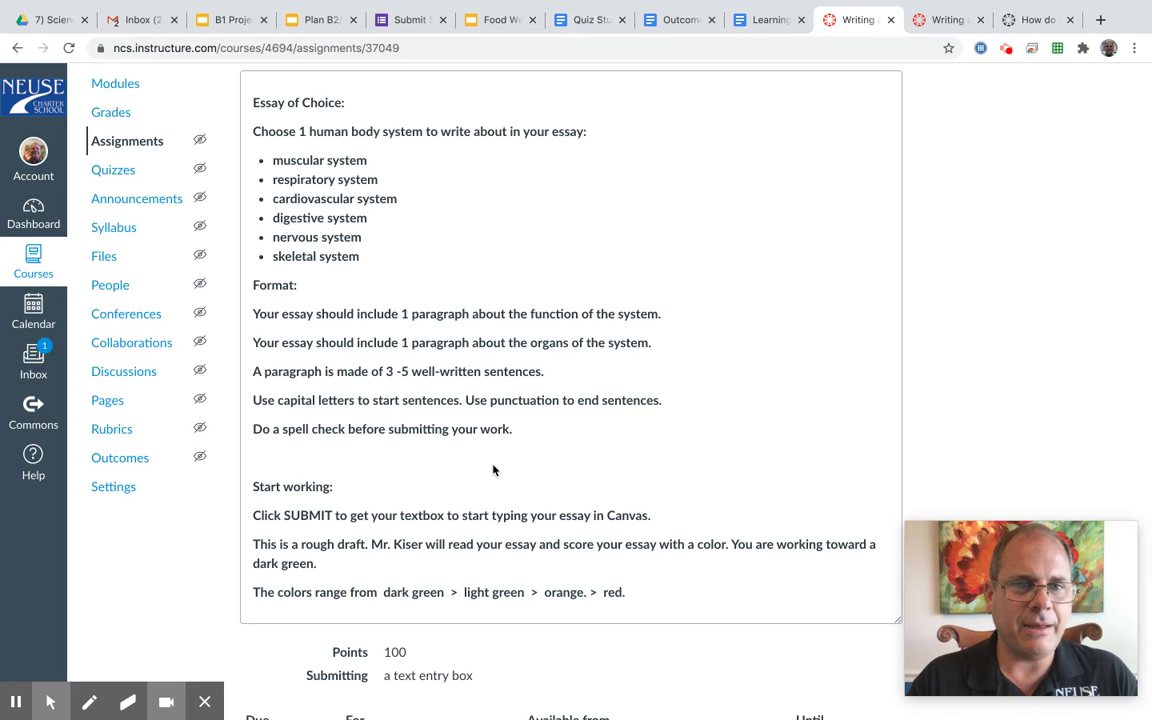
scroll(427, 370, "down", 2)
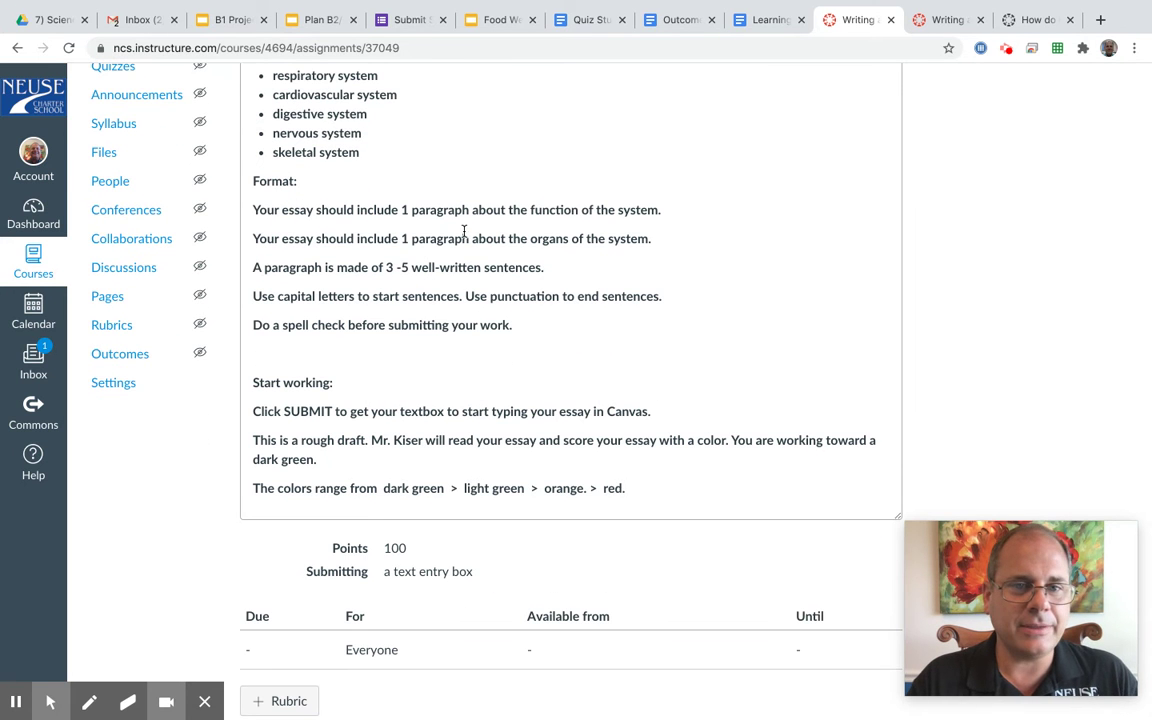
scroll(409, 406, "down", 1)
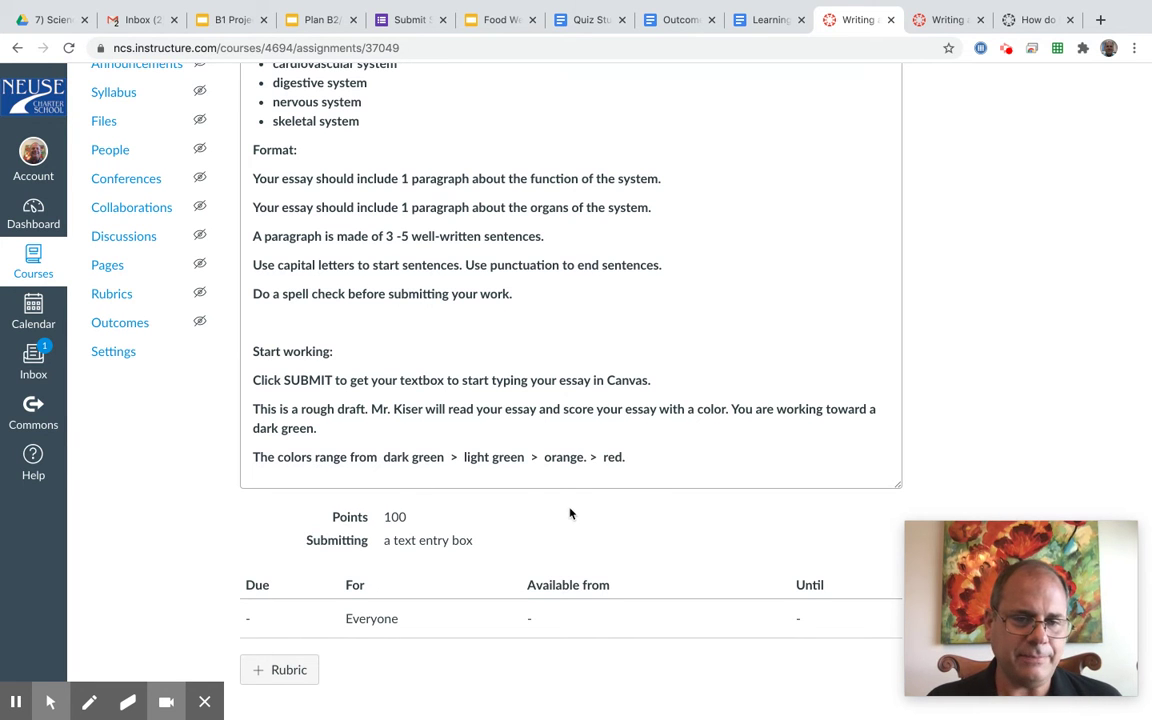
scroll(570, 514, "up", 5)
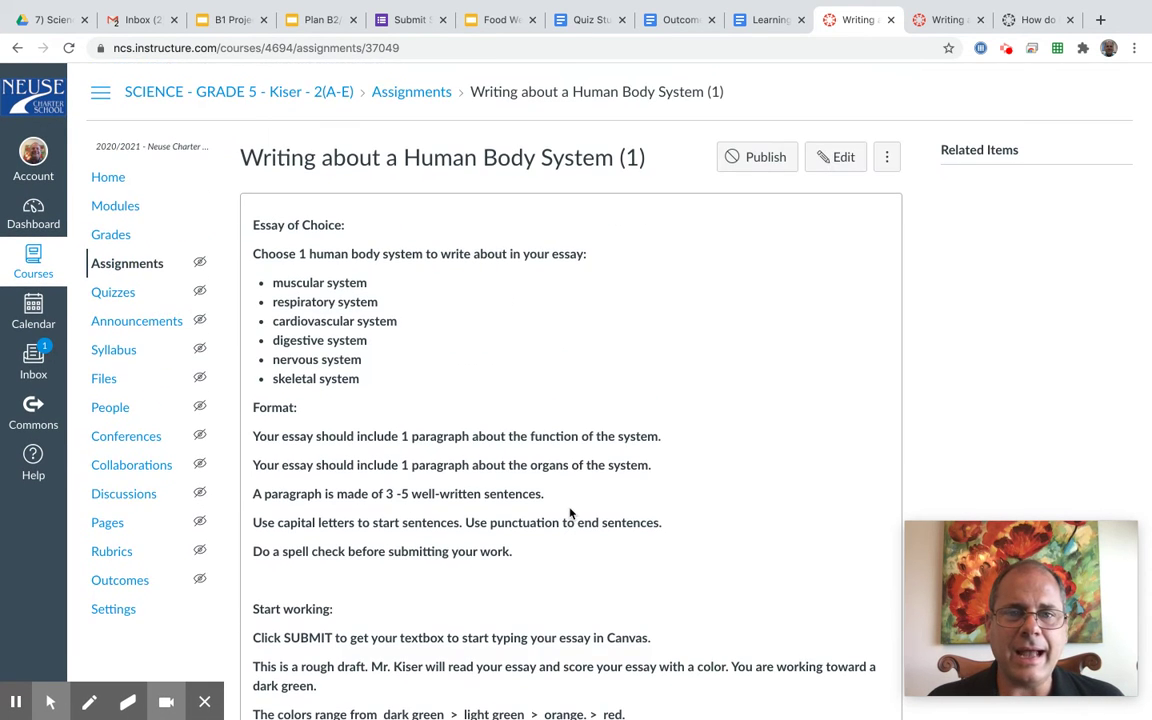
scroll(570, 514, "down", 5)
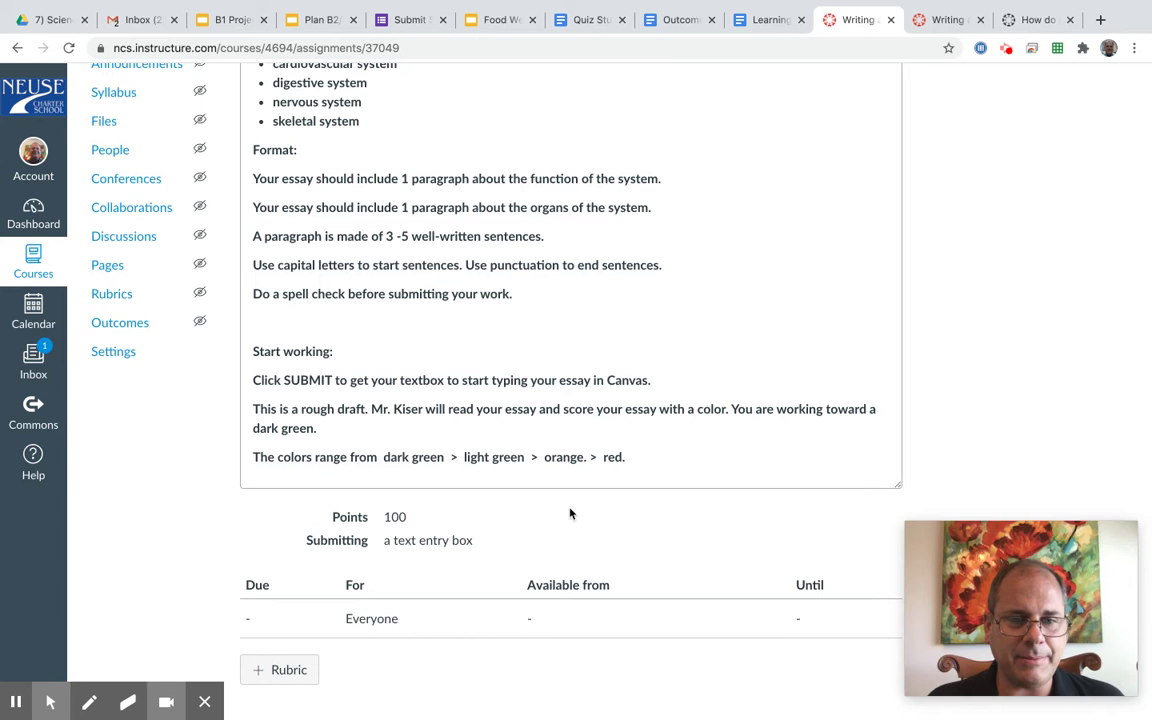
- Add a new rubric to the assignment, replacing 'Some Rubric' with the title 'Human Body Rubric'
left_click(289, 671)
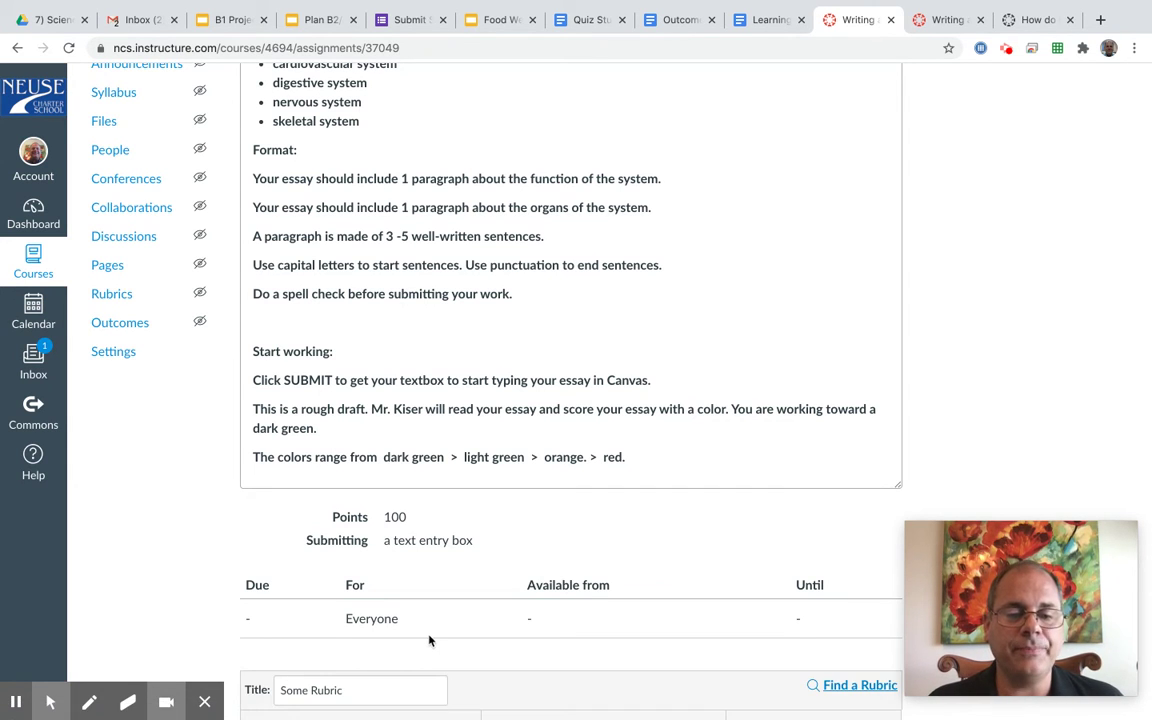
scroll(427, 638, "down", 4)
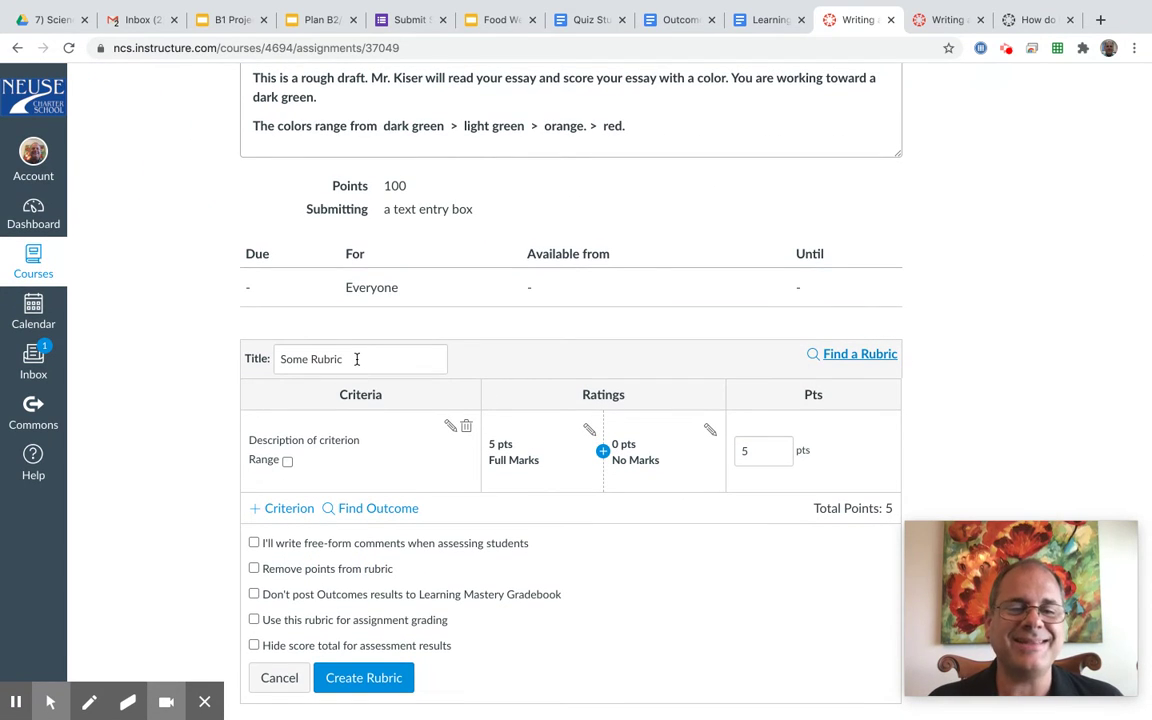
left_click(357, 359)
key("Left")
key("Left")
key("Left")
key("Left")
key("Left")
key("Left")
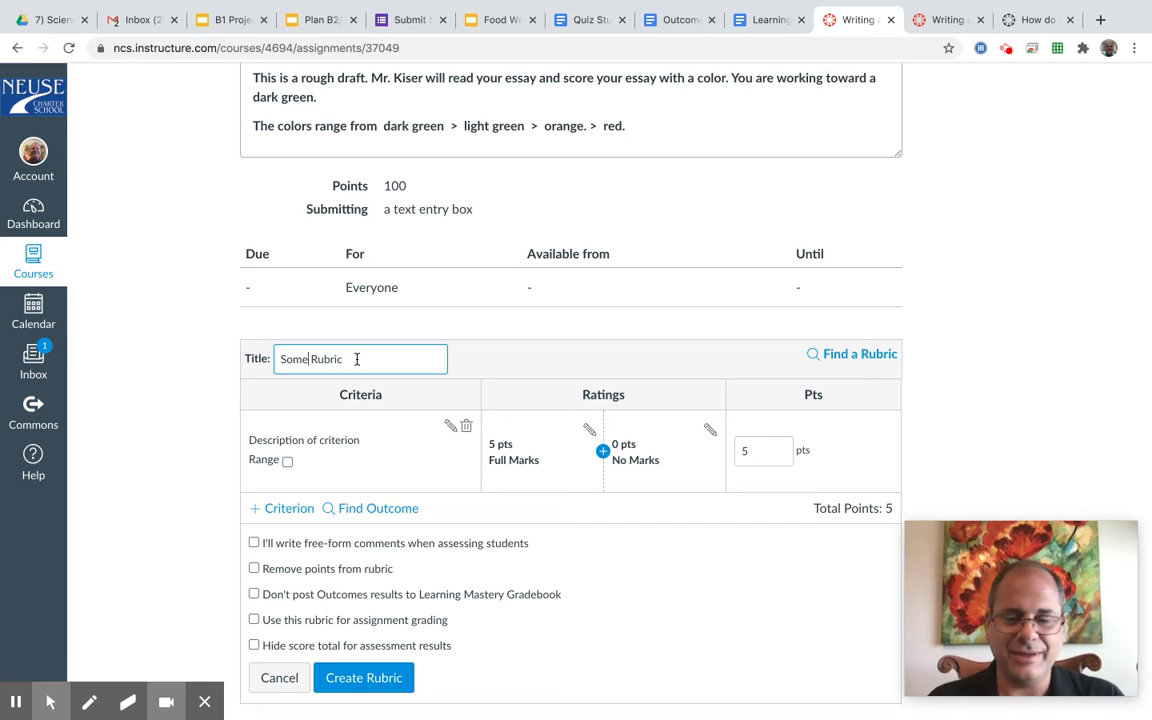
key("BackSpace")
key("BackSpace")
key("BackSpace")
key("BackSpace")
key("BackSpace")
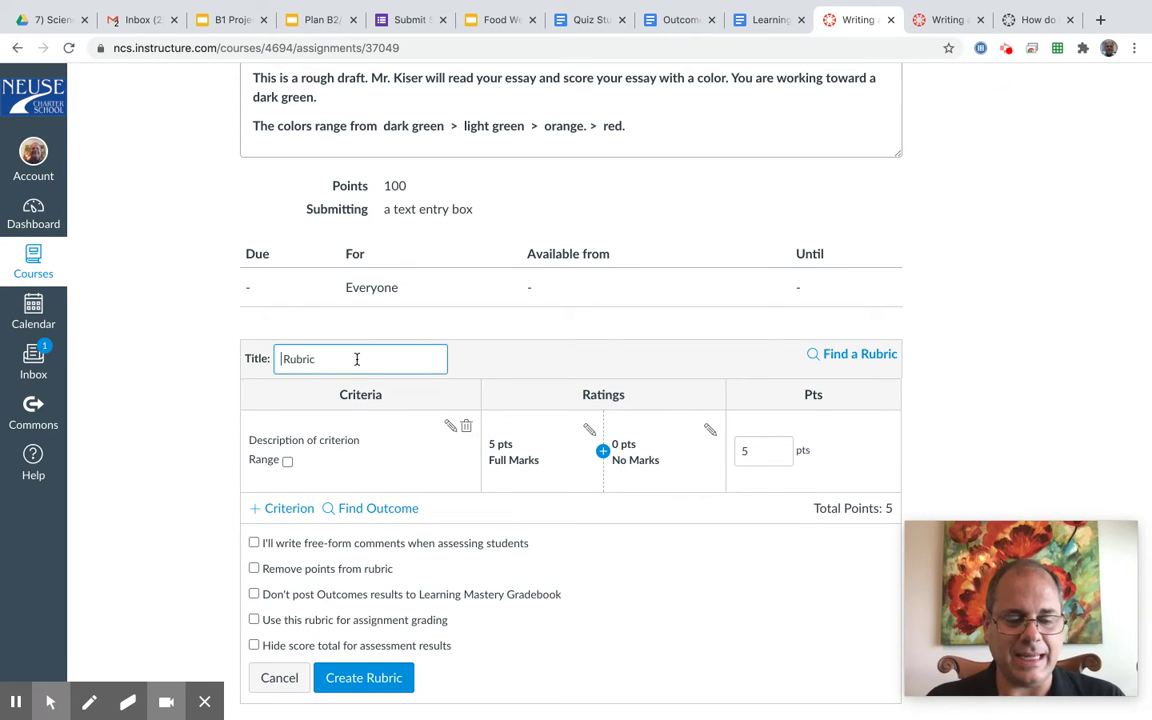
type("Writi ")
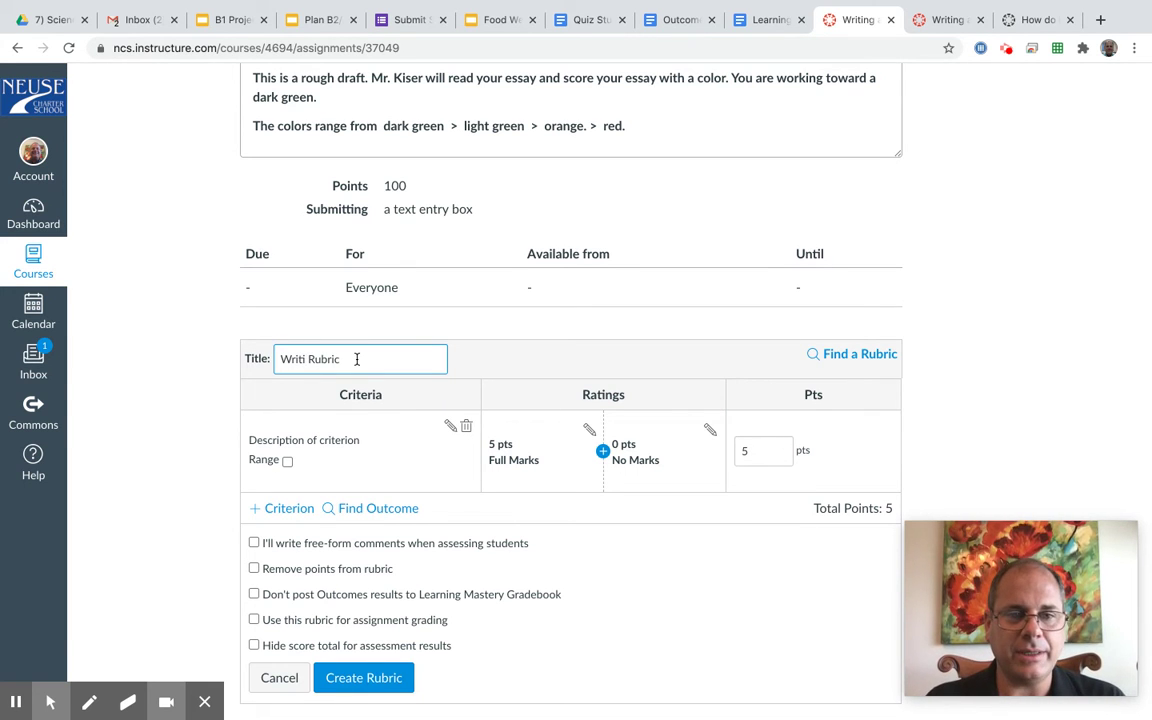
type("ng")
key("BackSpace")
key("BackSpace")
key("BackSpace")
key("BackSpace")
key("BackSpace")
key("BackSpace")
key("BackSpace")
key("BackSpace")
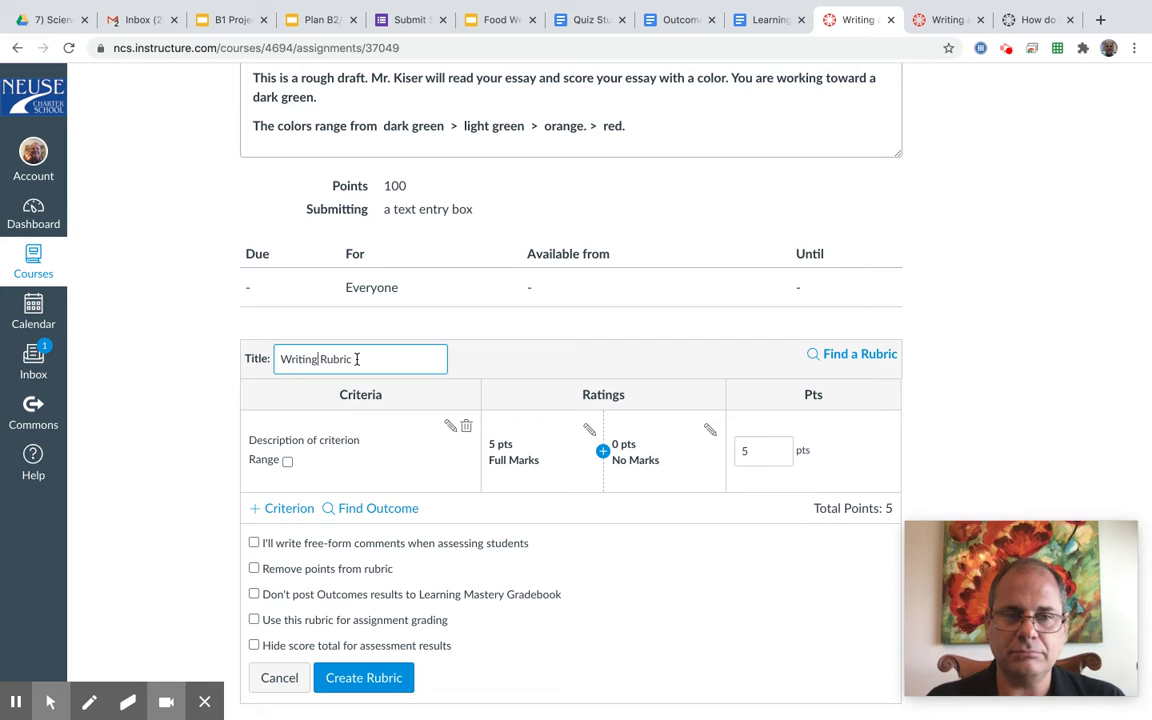
type("human")
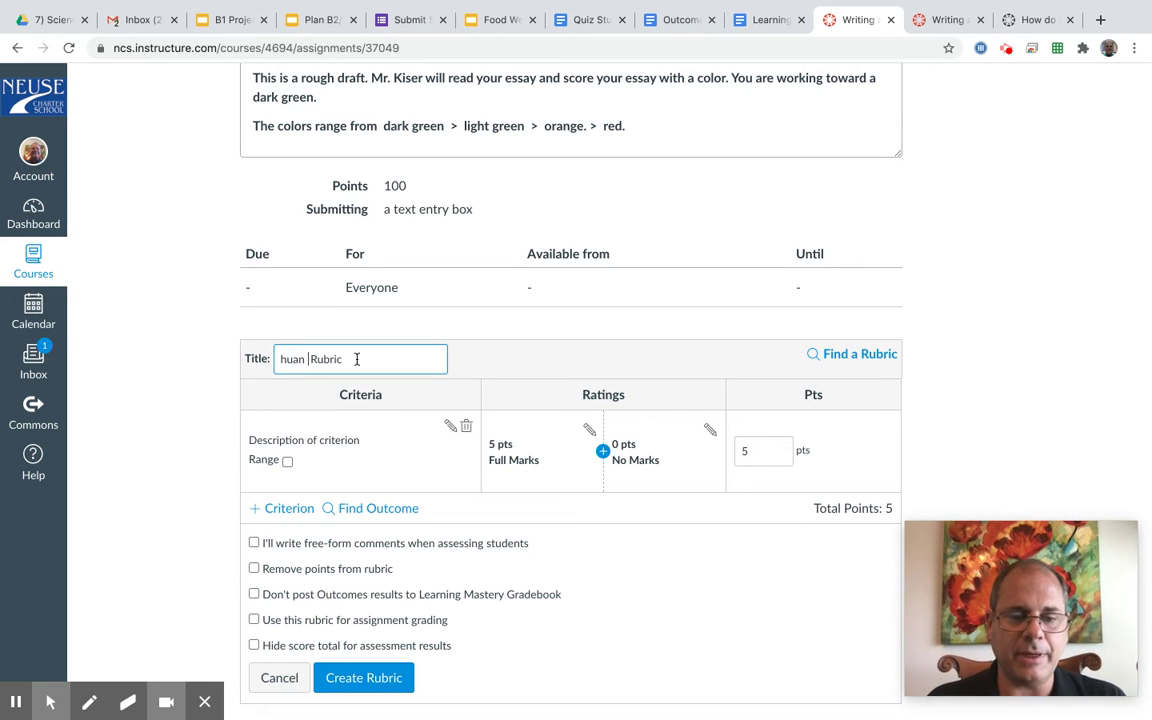
key("BackSpace")
key("BackSpace")
key("BackSpace")
key("BackSpace")
key("BackSpace")
key("BackSpace")
type("Human Body")
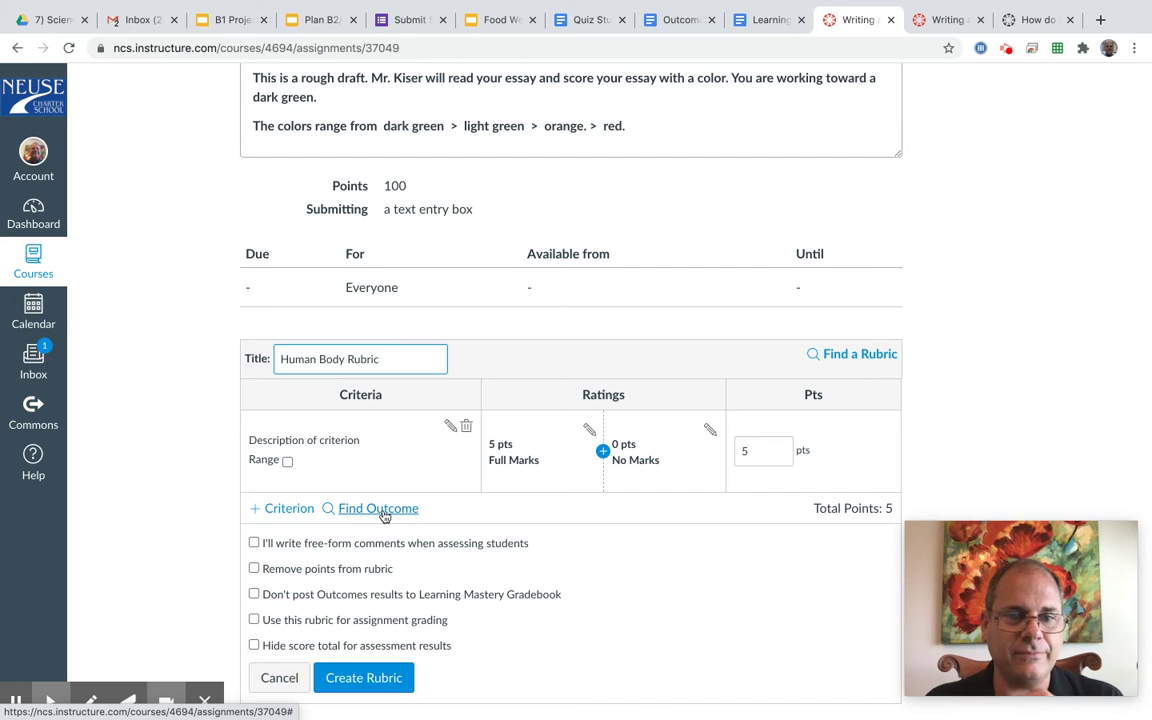
- Import outcome NCES.5.L.1.2 into the rubric as a 5/3/0-point criterion
left_click(380, 510)
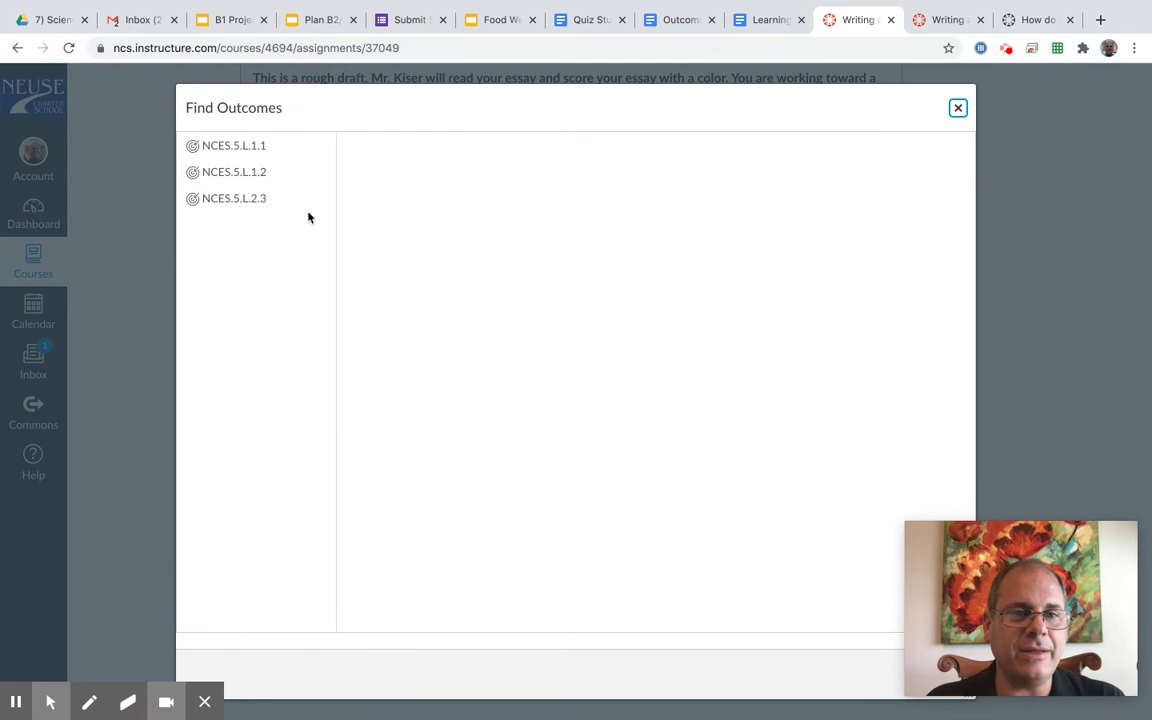
left_click(242, 148)
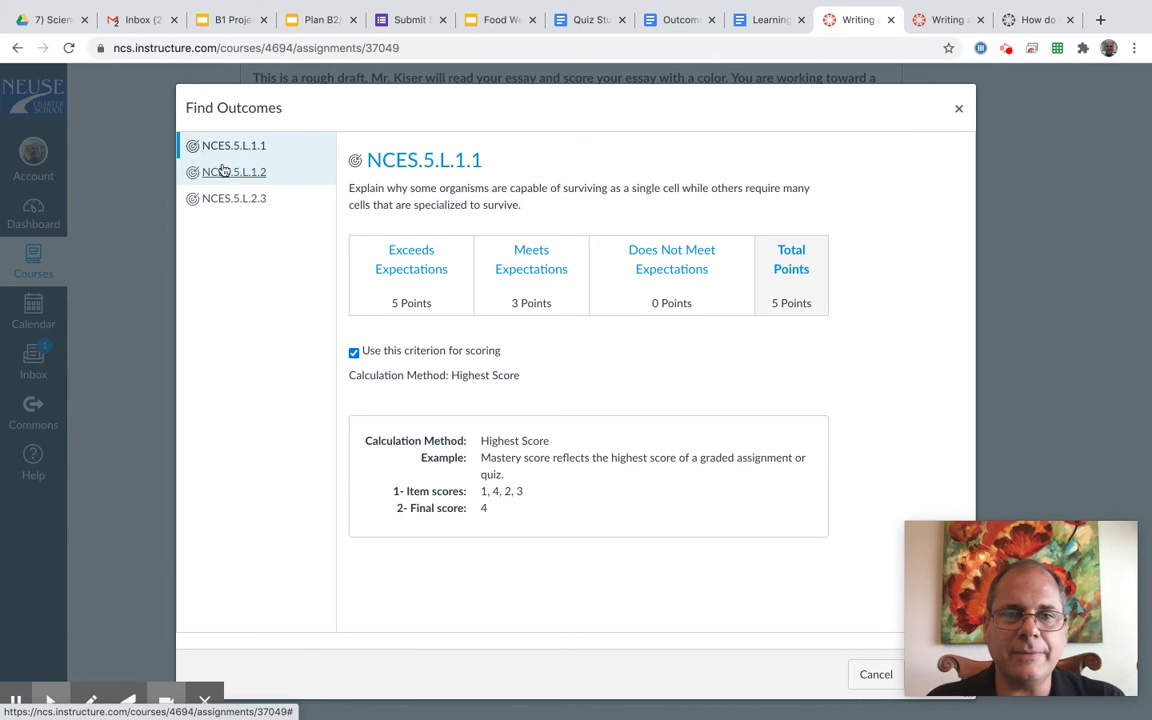
left_click(226, 171)
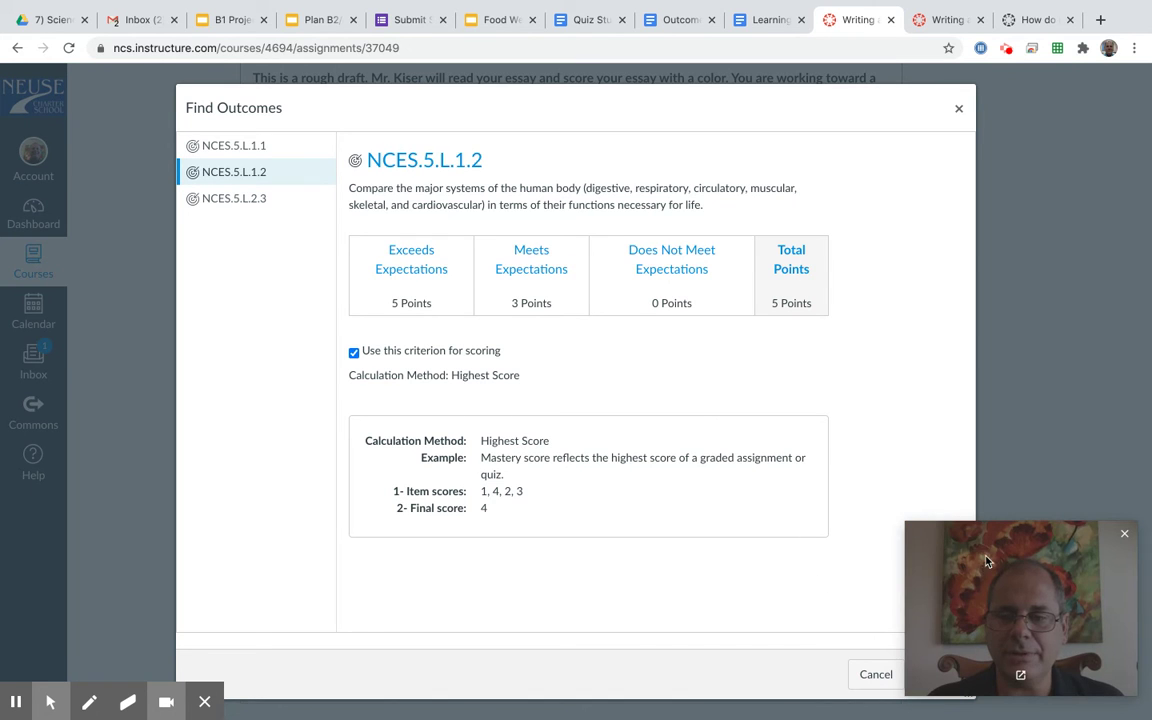
left_click_drag(1067, 562, 785, 522)
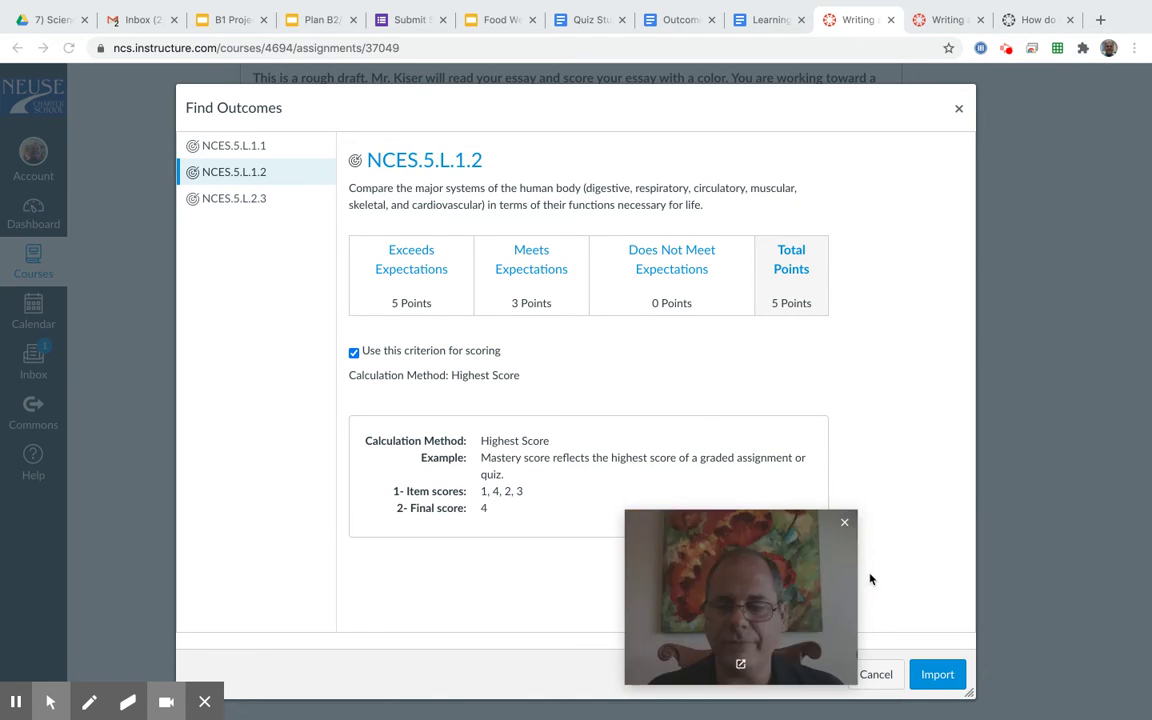
left_click(936, 675)
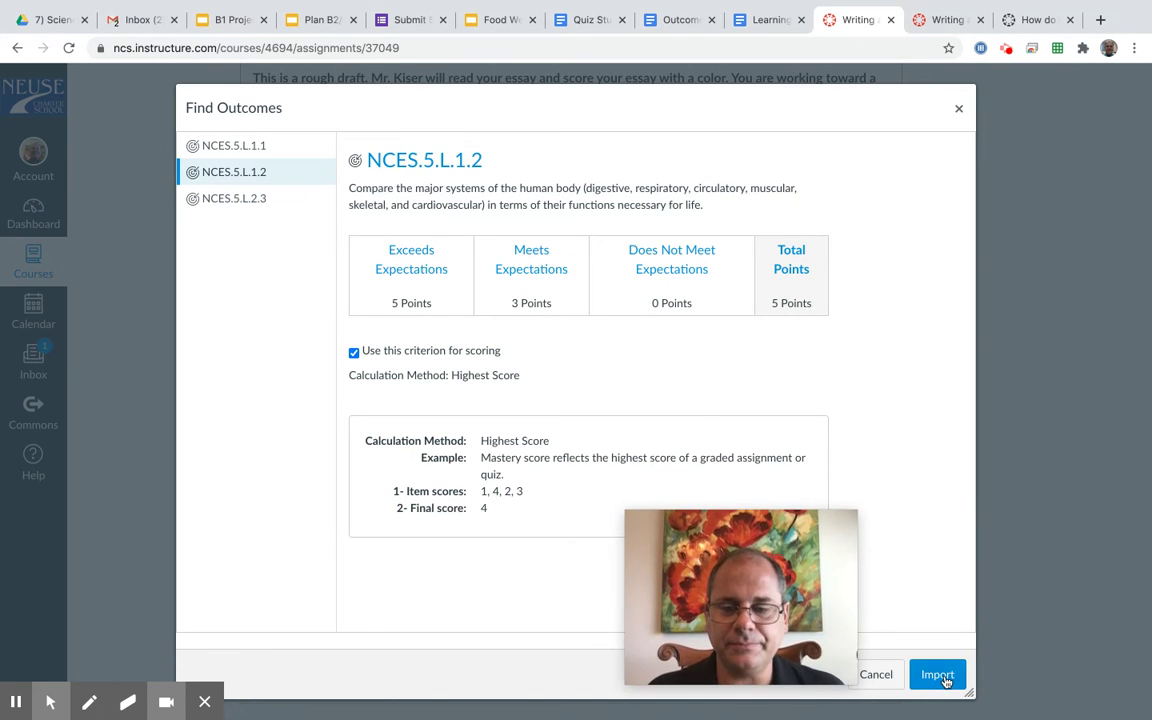
left_click_drag(733, 553, 1008, 581)
scroll(650, 643, "down", 2)
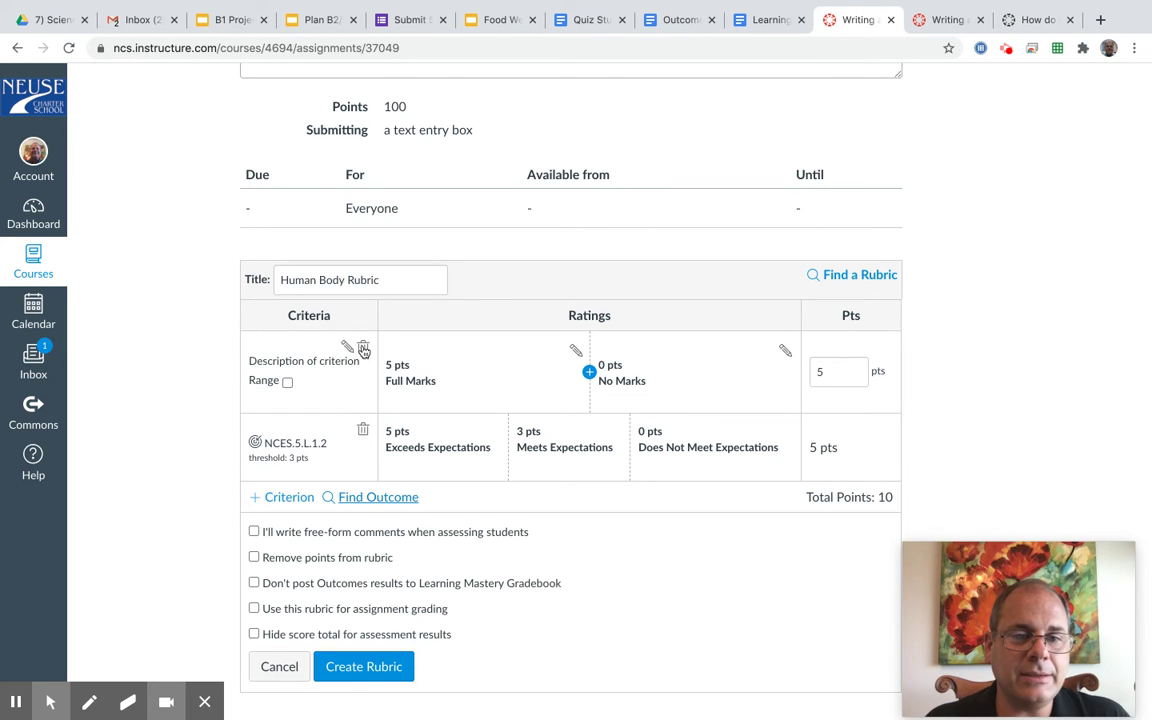
- Delete the default criterion, remove points from the rubric, and create it
left_click(363, 350)
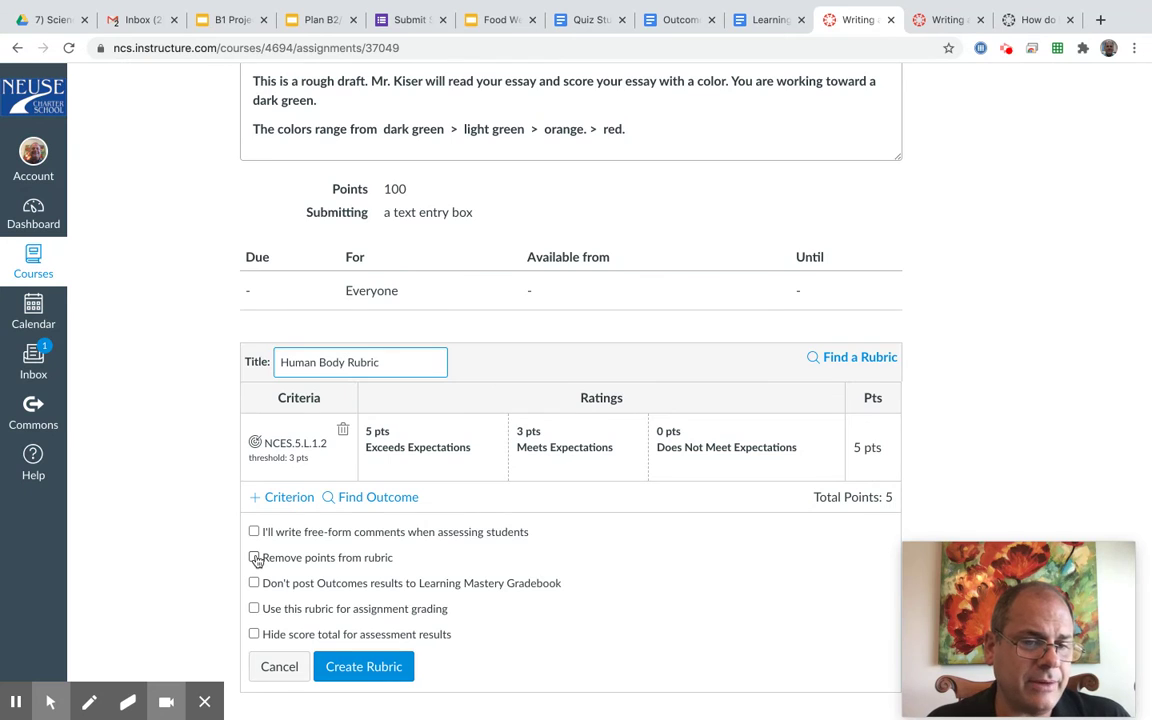
left_click(255, 558)
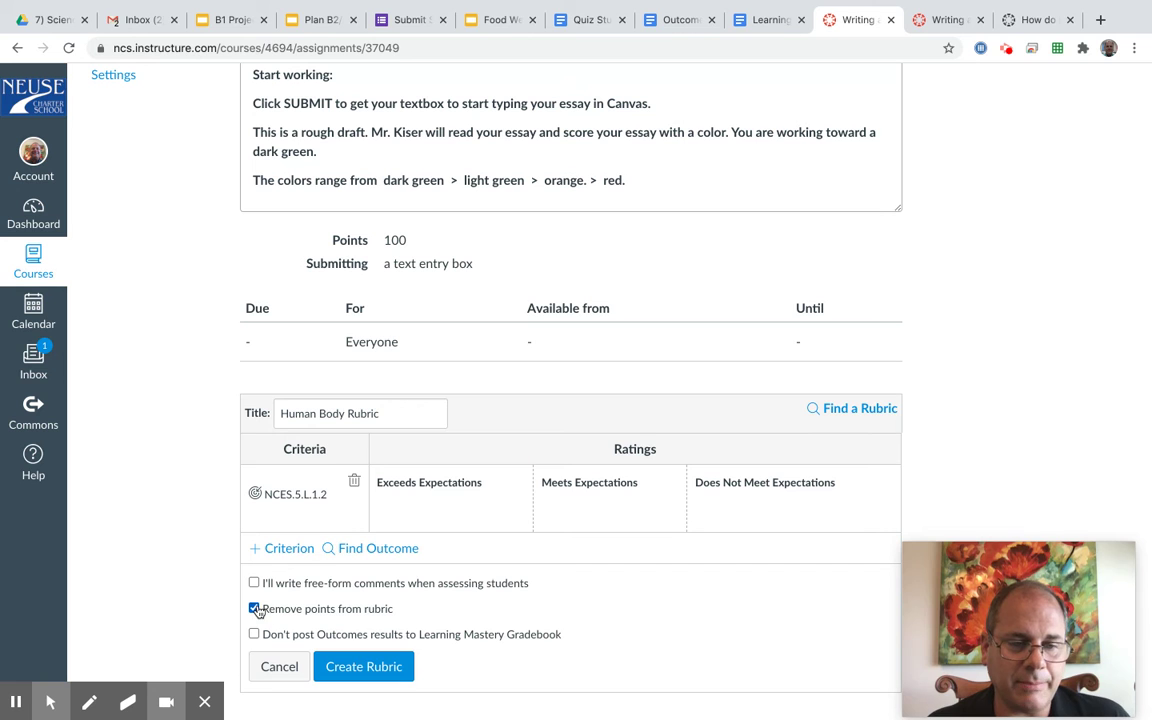
left_click(380, 670)
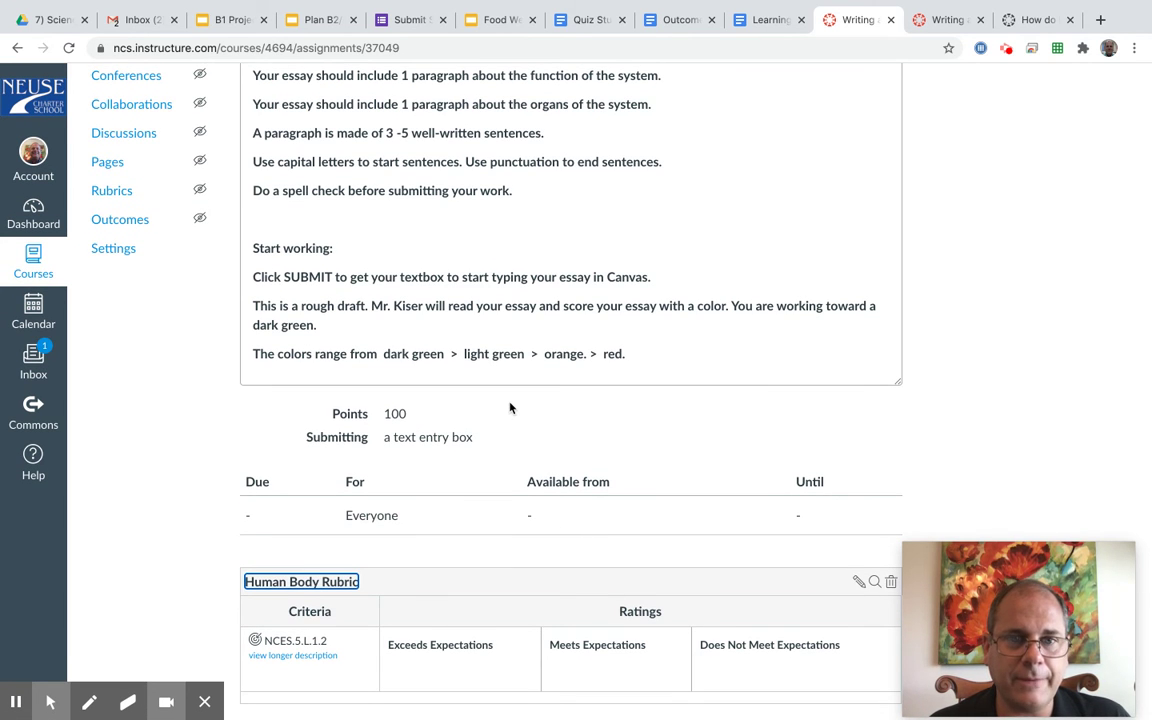
- Reopen the attached Human Body Rubric for editing from the bottom of the assignment page
scroll(509, 408, "up", 5)
scroll(509, 408, "down", 5)
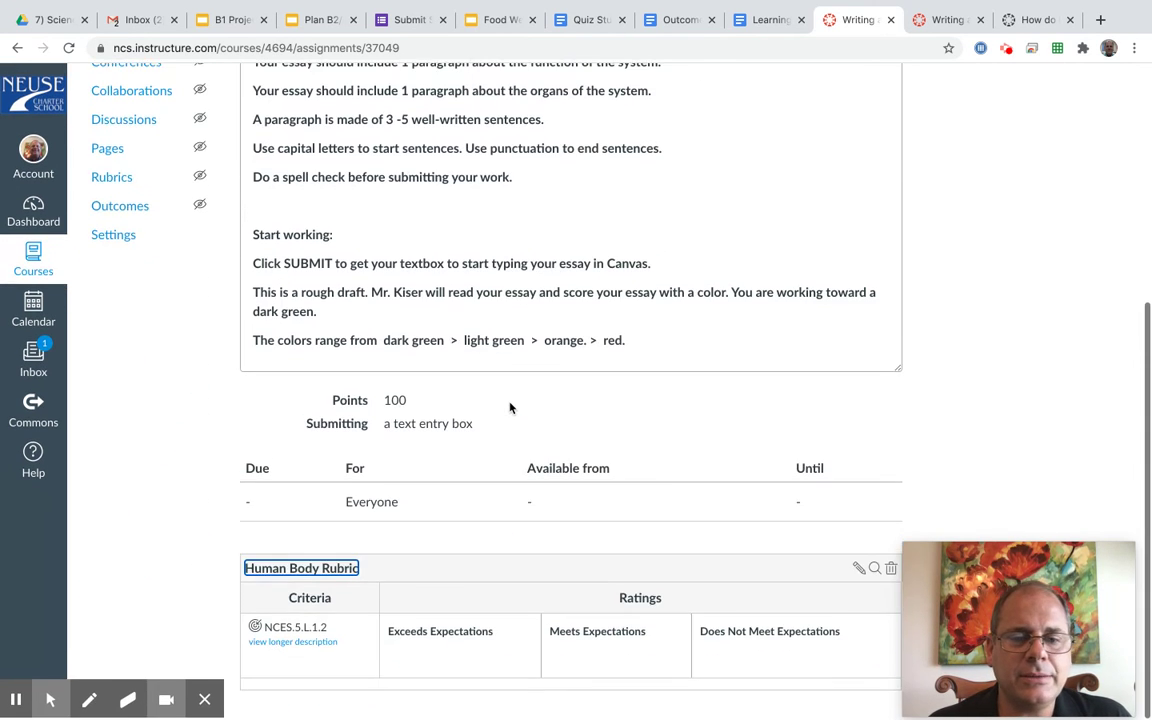
scroll(509, 408, "up", 4)
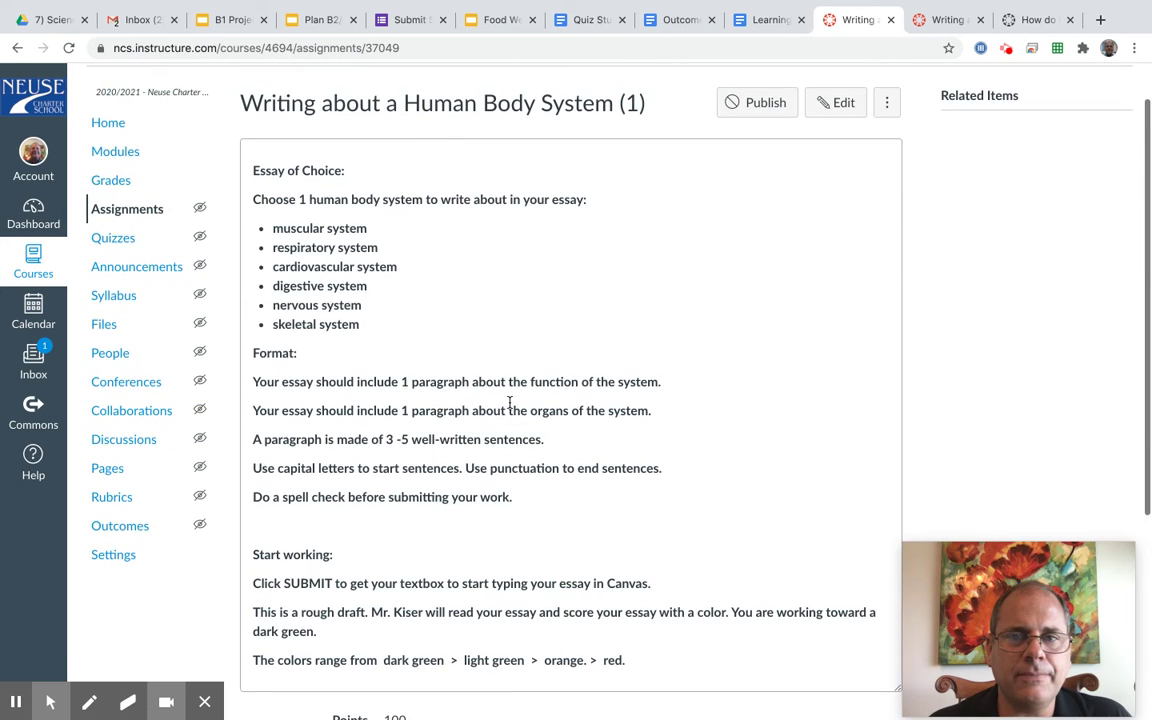
scroll(548, 470, "down", 4)
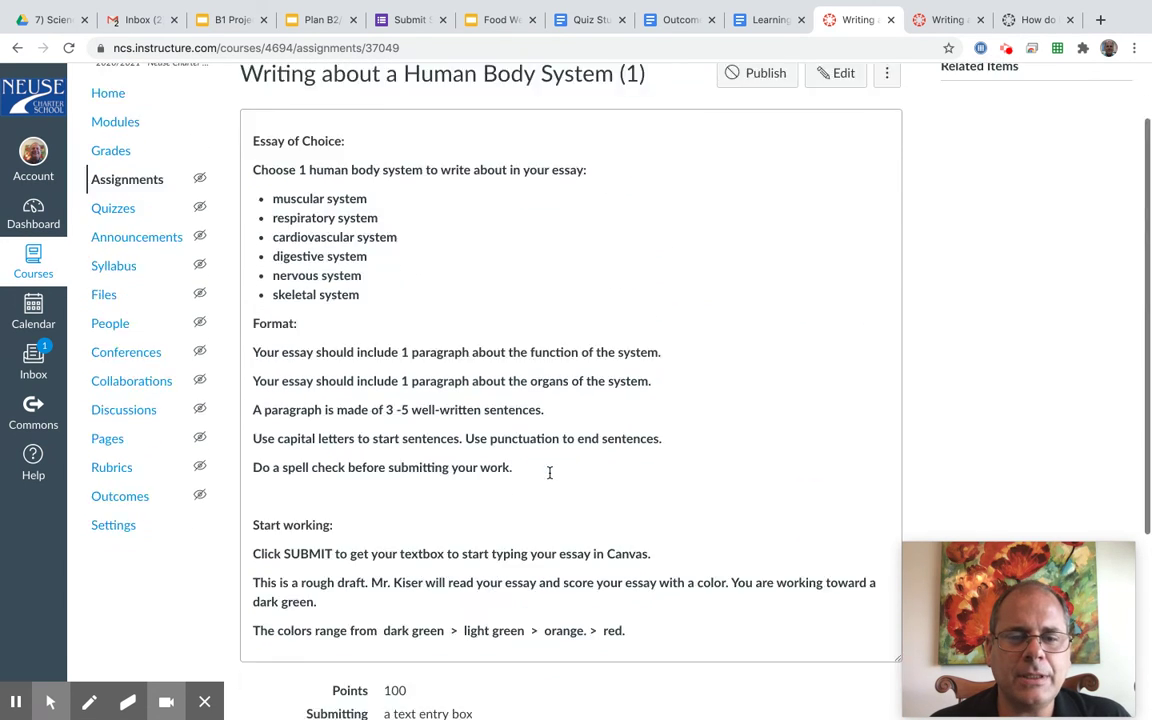
left_click(859, 570)
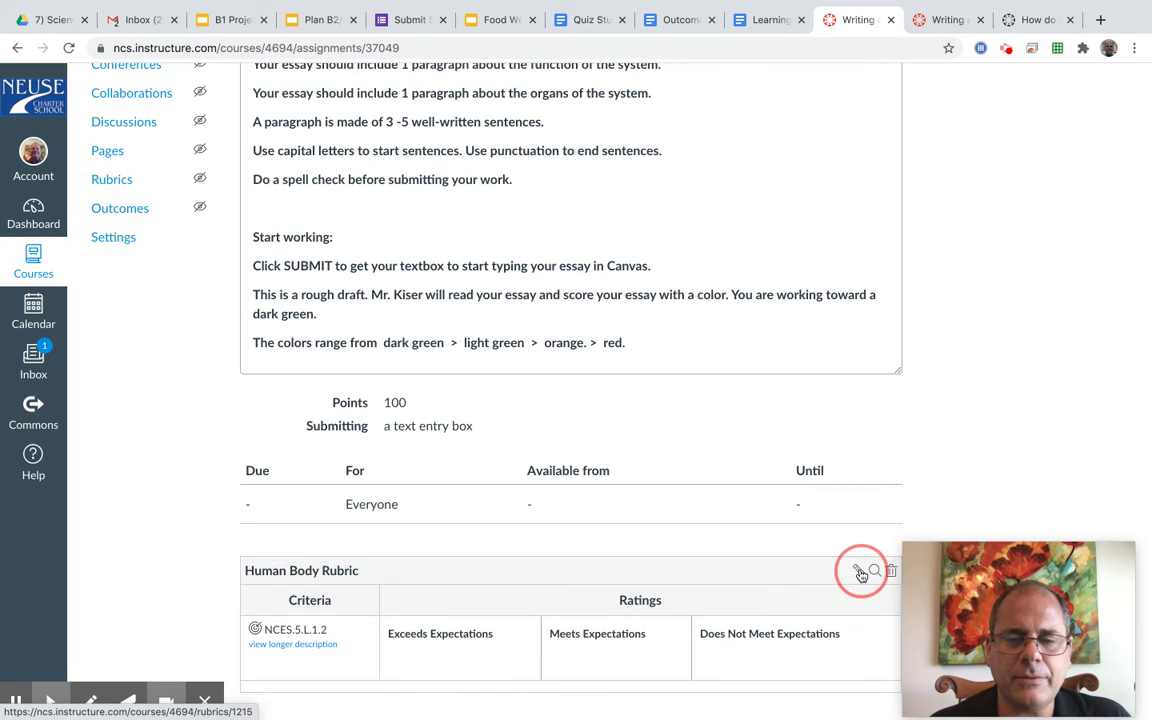
- Restore rubric point values, use the rubric for assignment grading, and update it
scroll(501, 584, "down", 2)
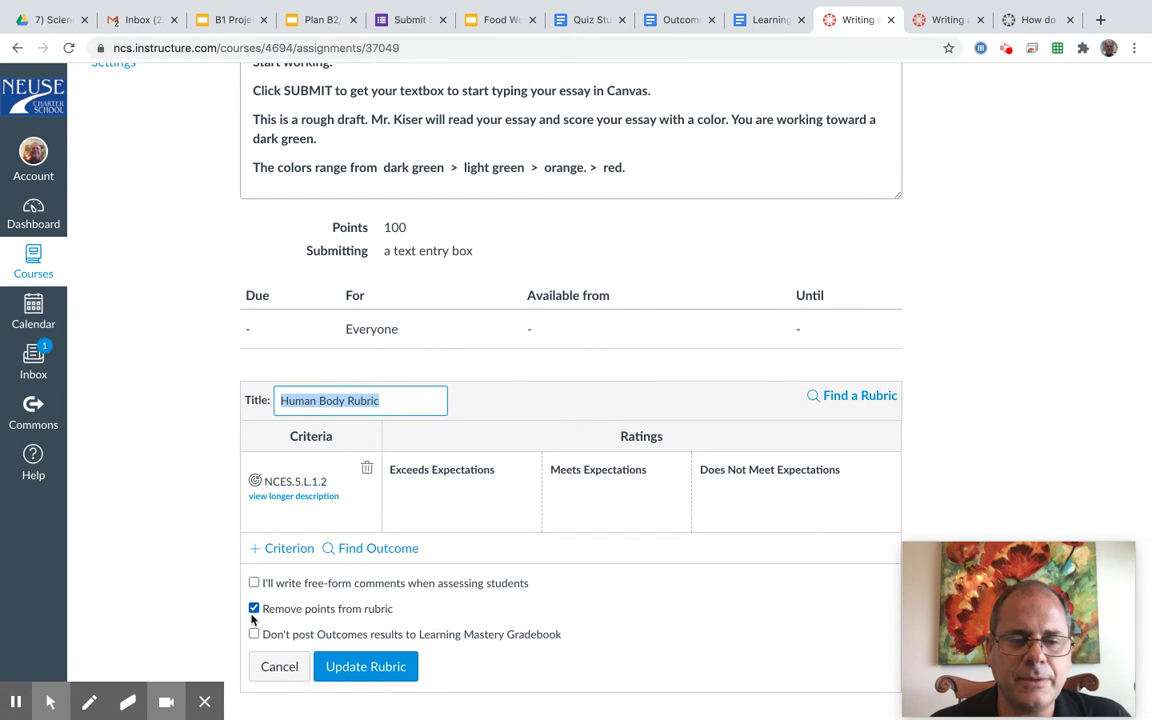
left_click(254, 609)
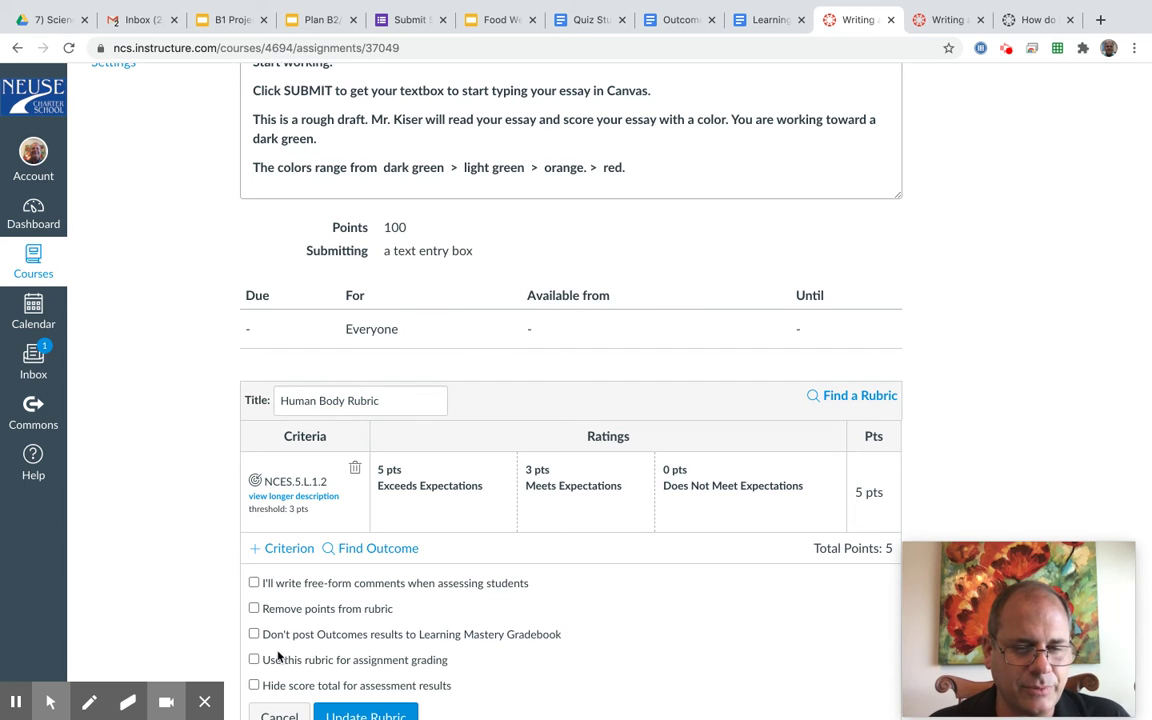
left_click(254, 660)
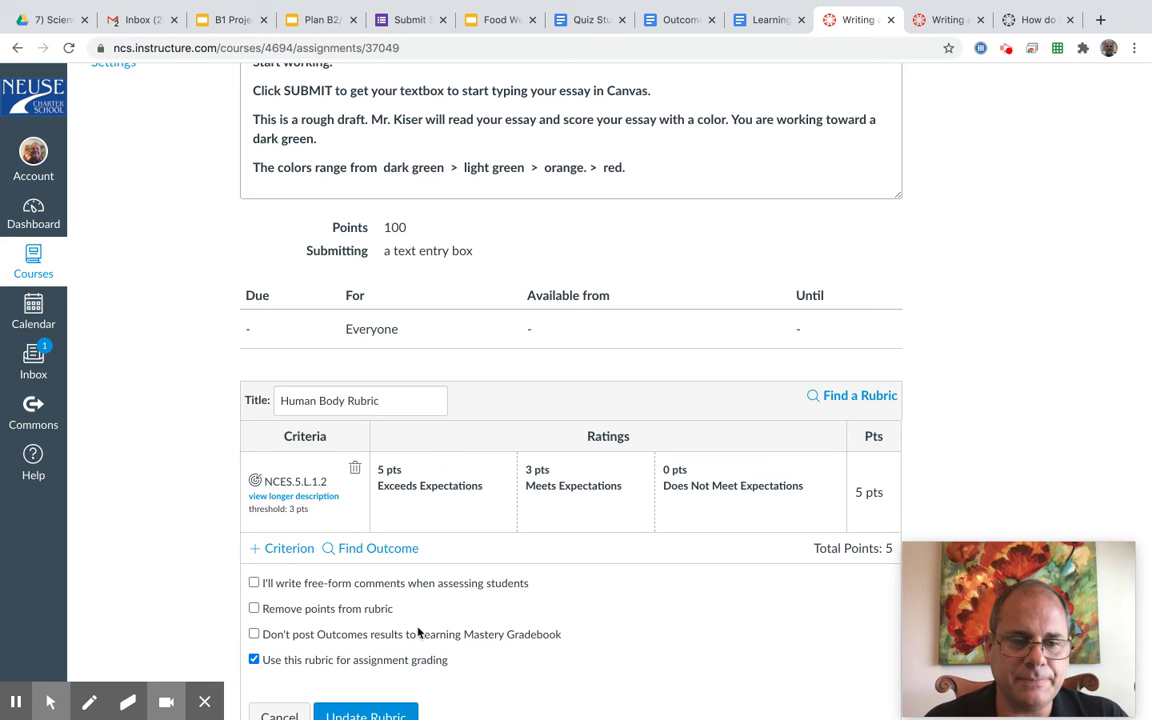
scroll(418, 632, "down", 1)
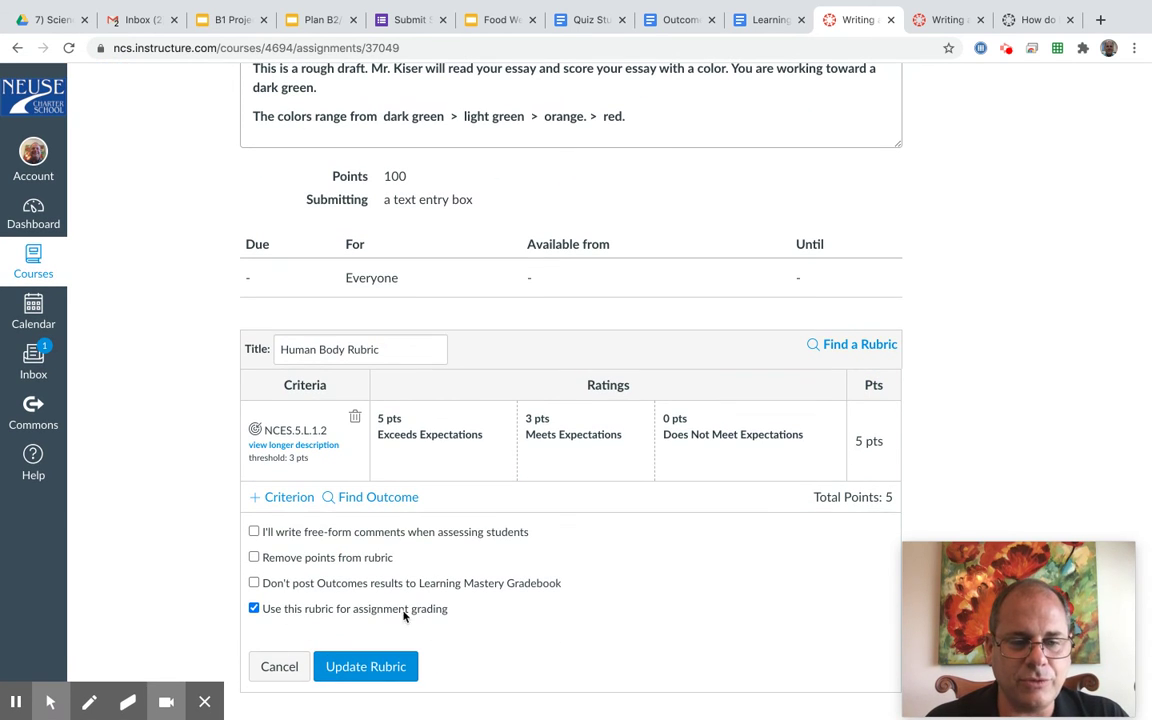
left_click(370, 667)
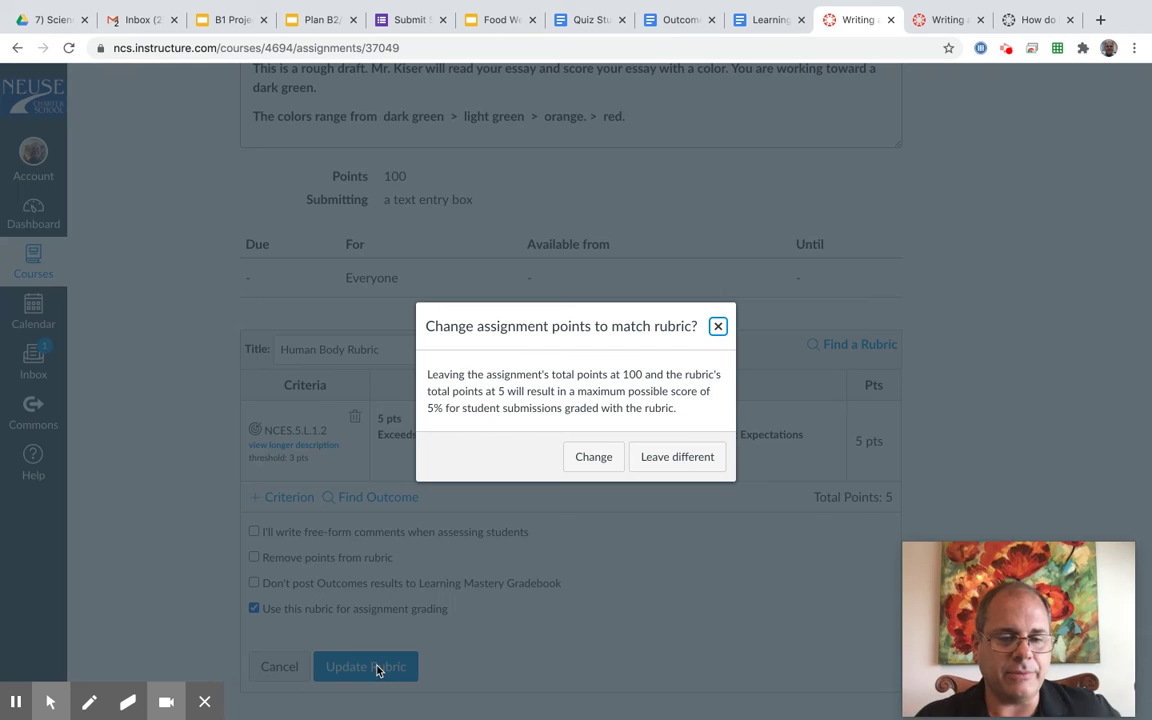
- Keep the assignment at 100 points instead of matching the rubric's 5
left_click(675, 458)
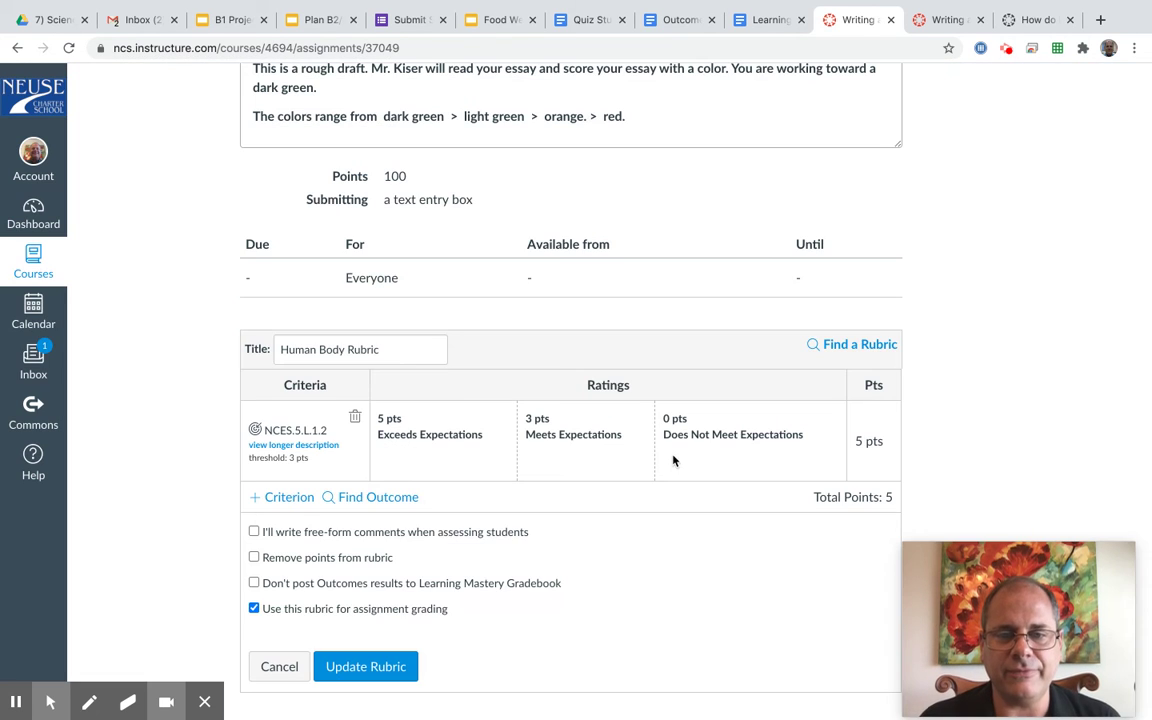
scroll(629, 351, "up", 10)
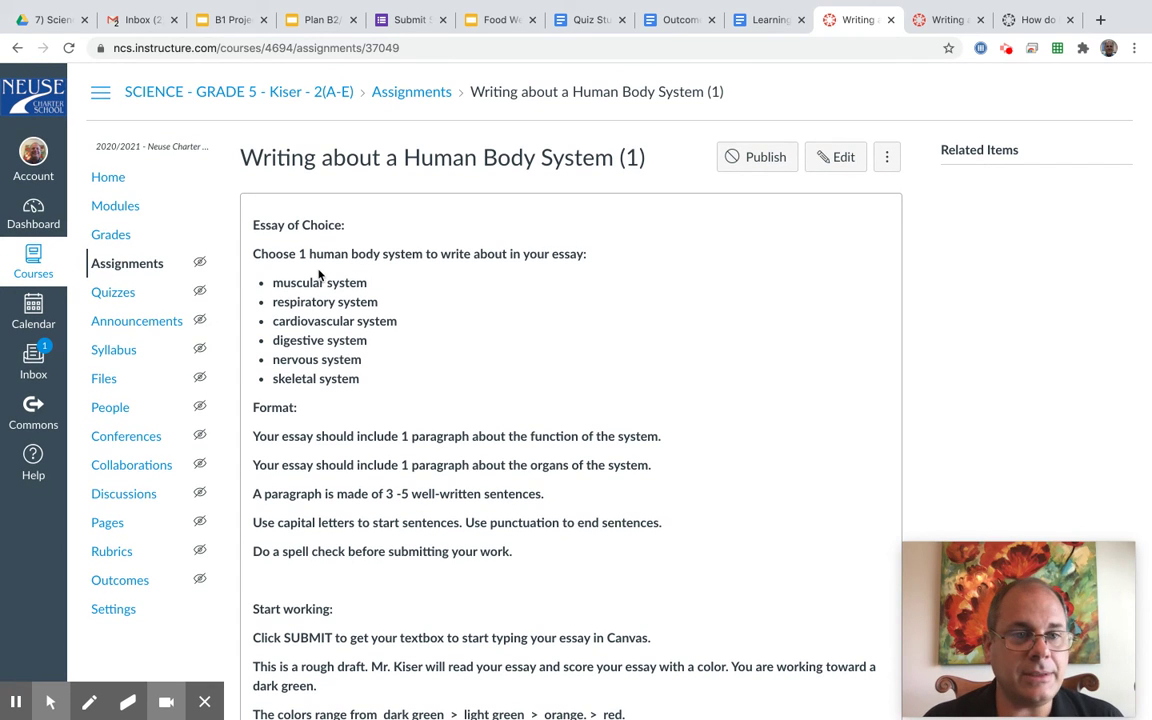
- Open the course Grades to show the Learning Mastery Gradebook with its NCES.5.L.1.2 outcome column
left_click(115, 238)
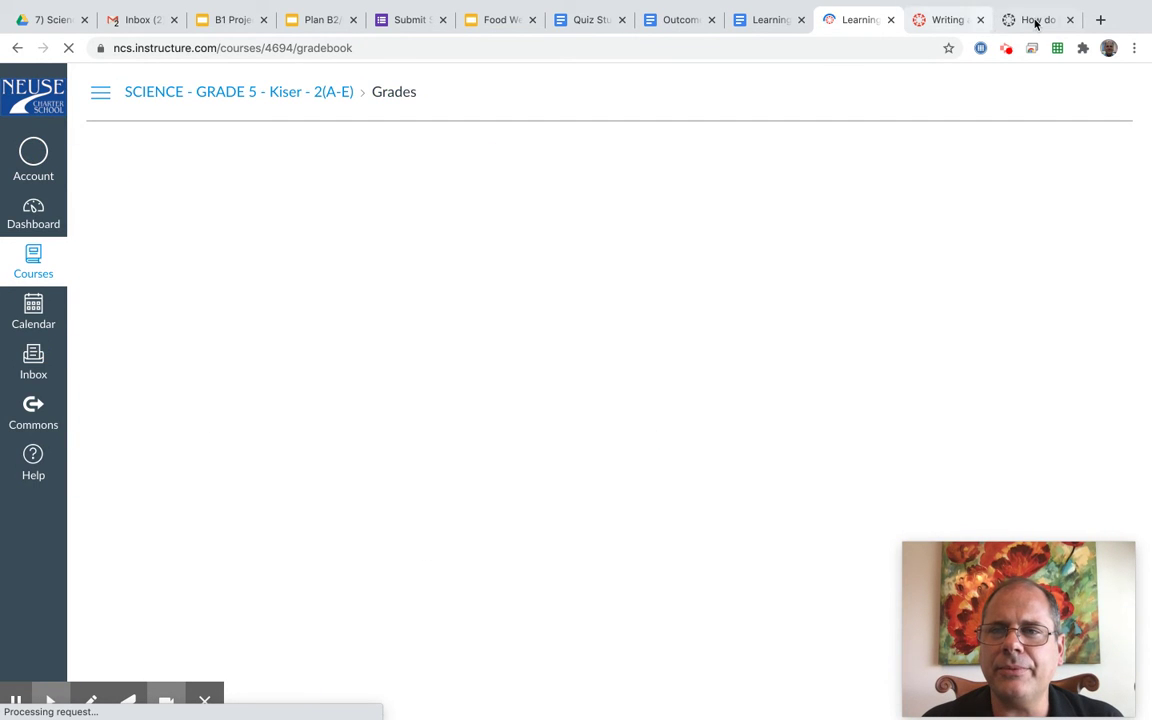
left_click(1038, 20)
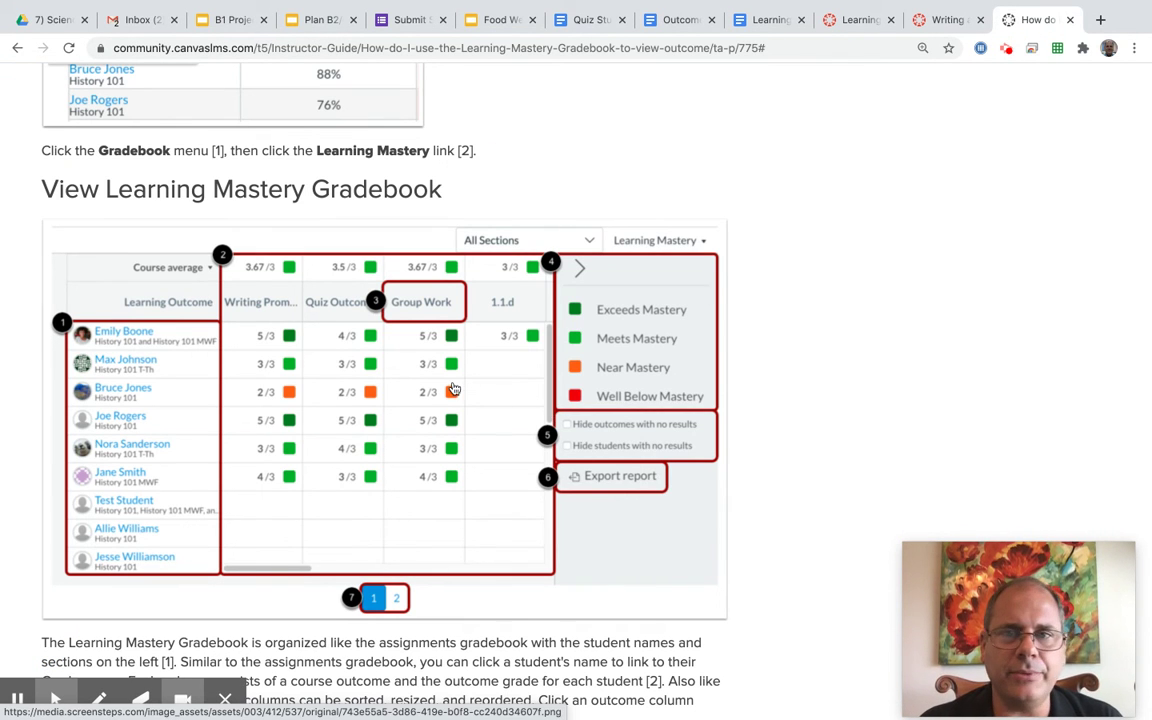
left_click(940, 20)
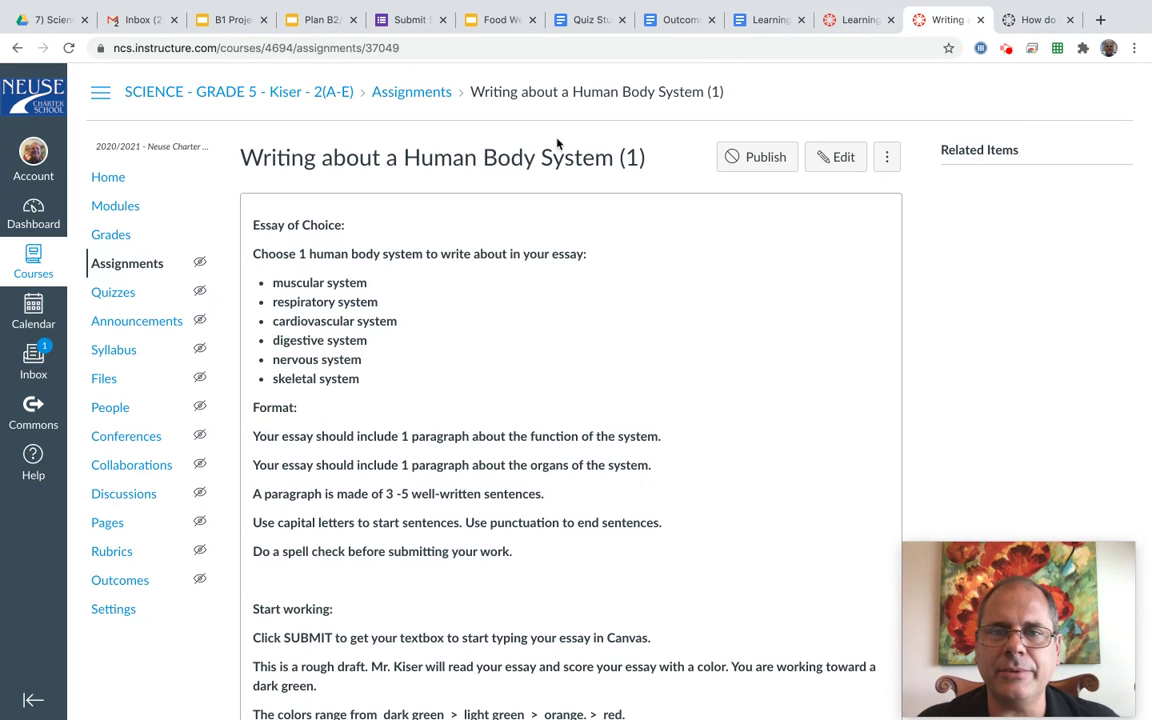
left_click(113, 236)
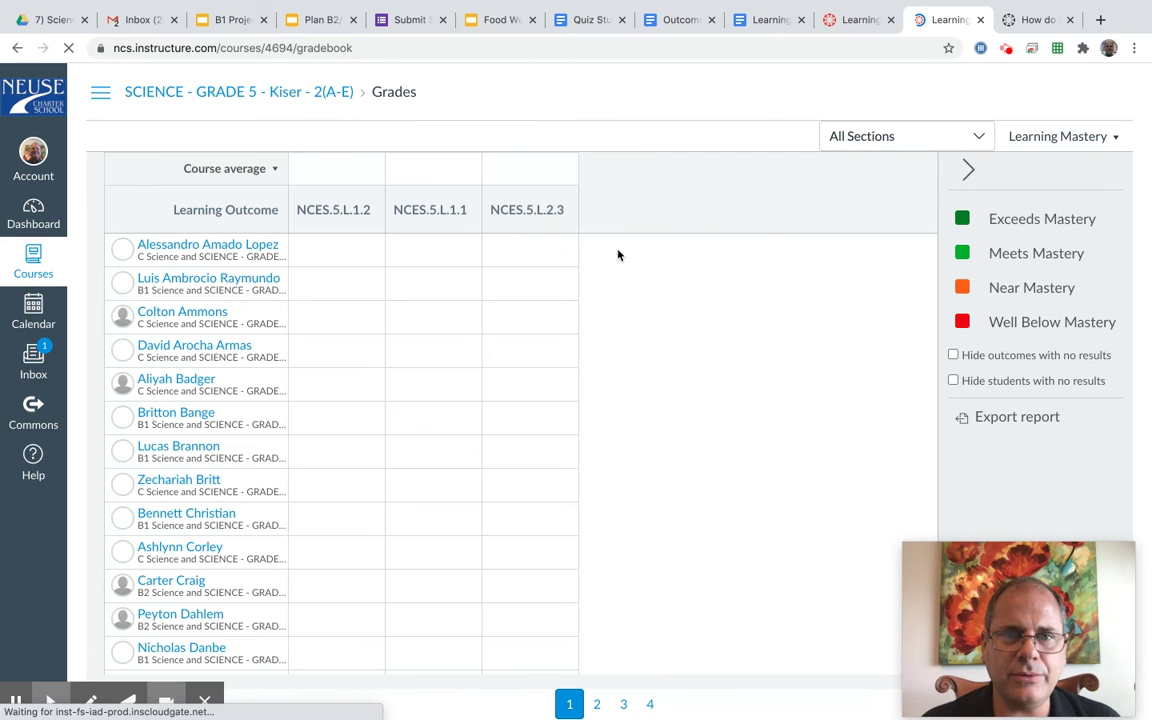
left_click(1114, 138)
- Switch to the regular Gradebook, return to Learning Mastery, then bring the Learning Mastery guide forward
left_click(1042, 177)
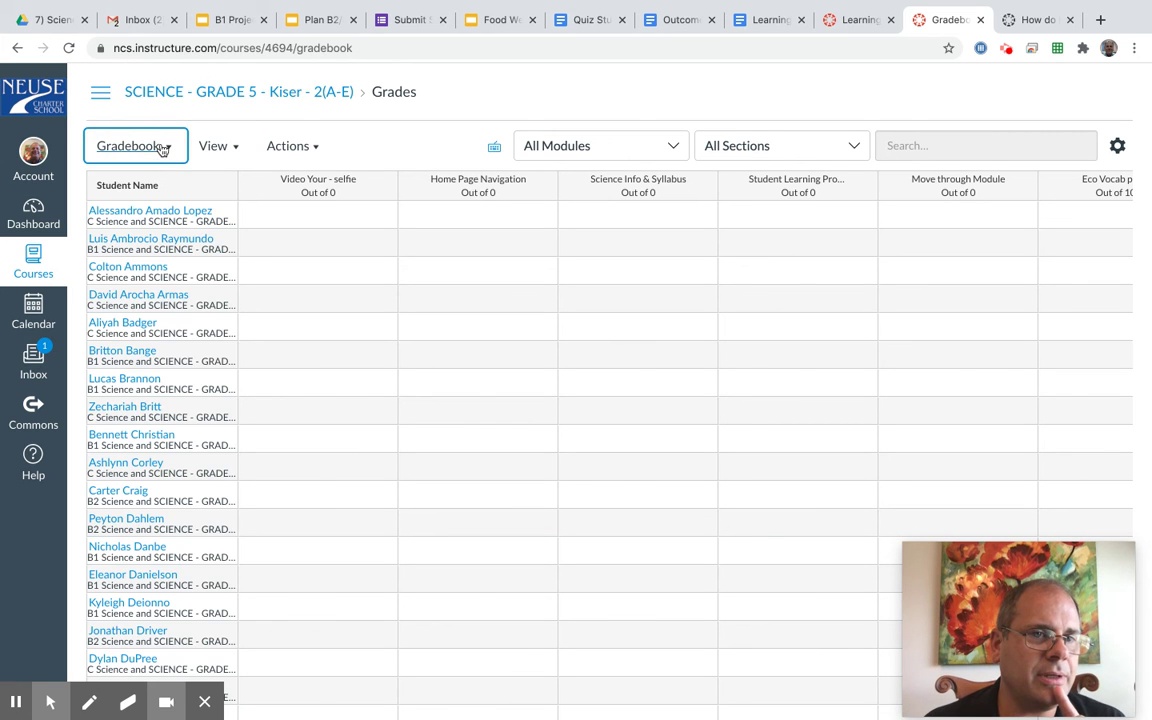
left_click(167, 149)
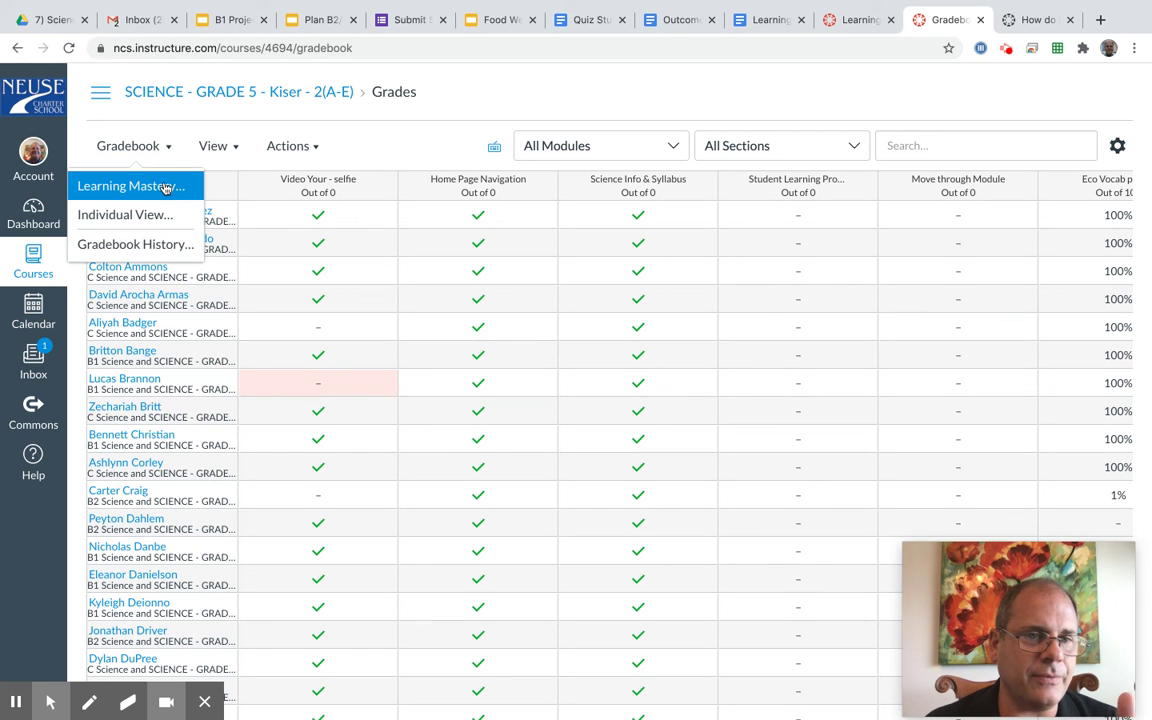
left_click(163, 187)
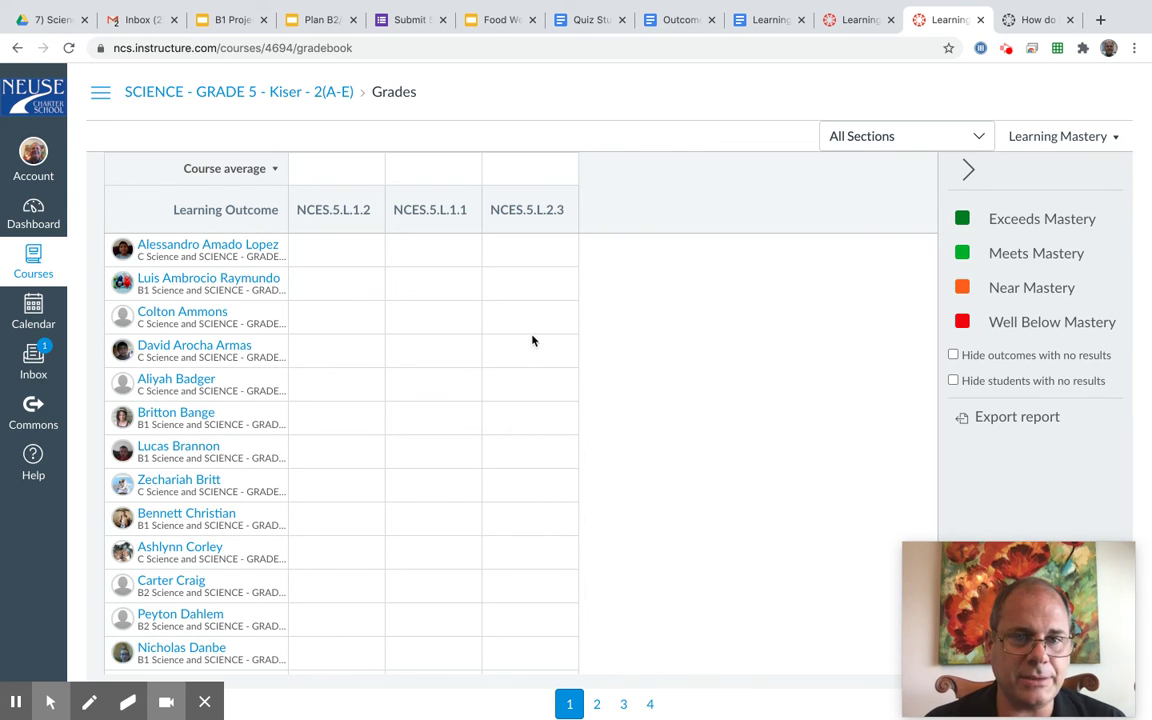
left_click(1030, 19)
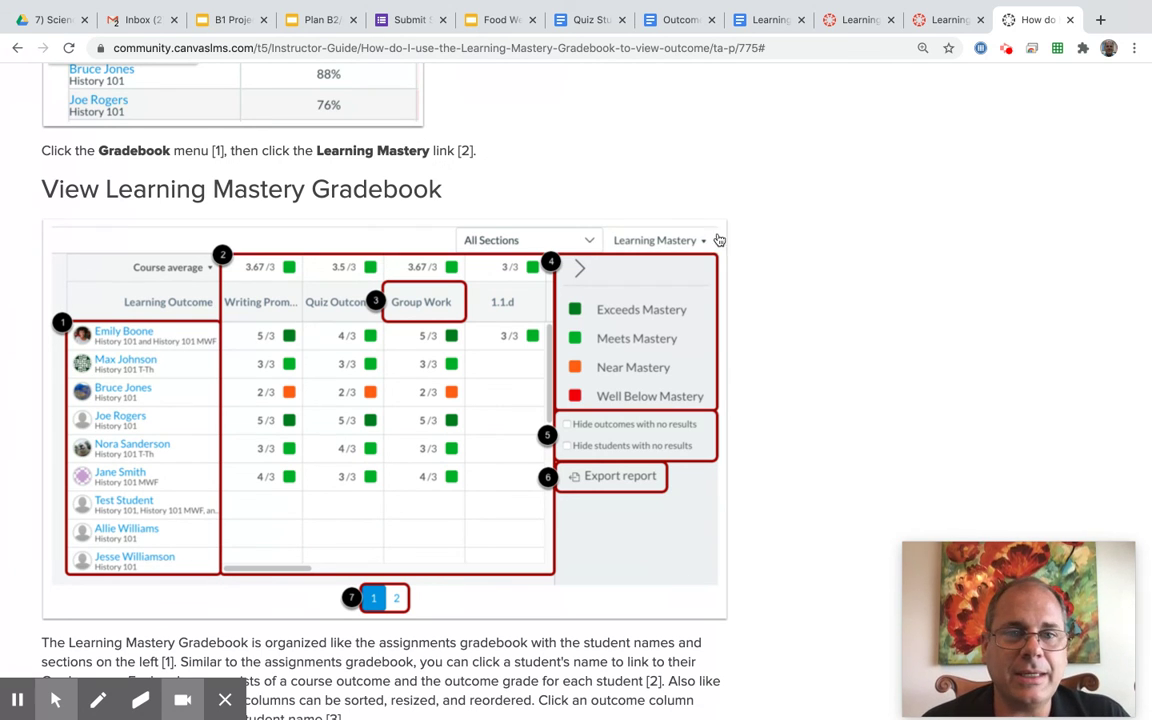
scroll(730, 375, "up", 5)
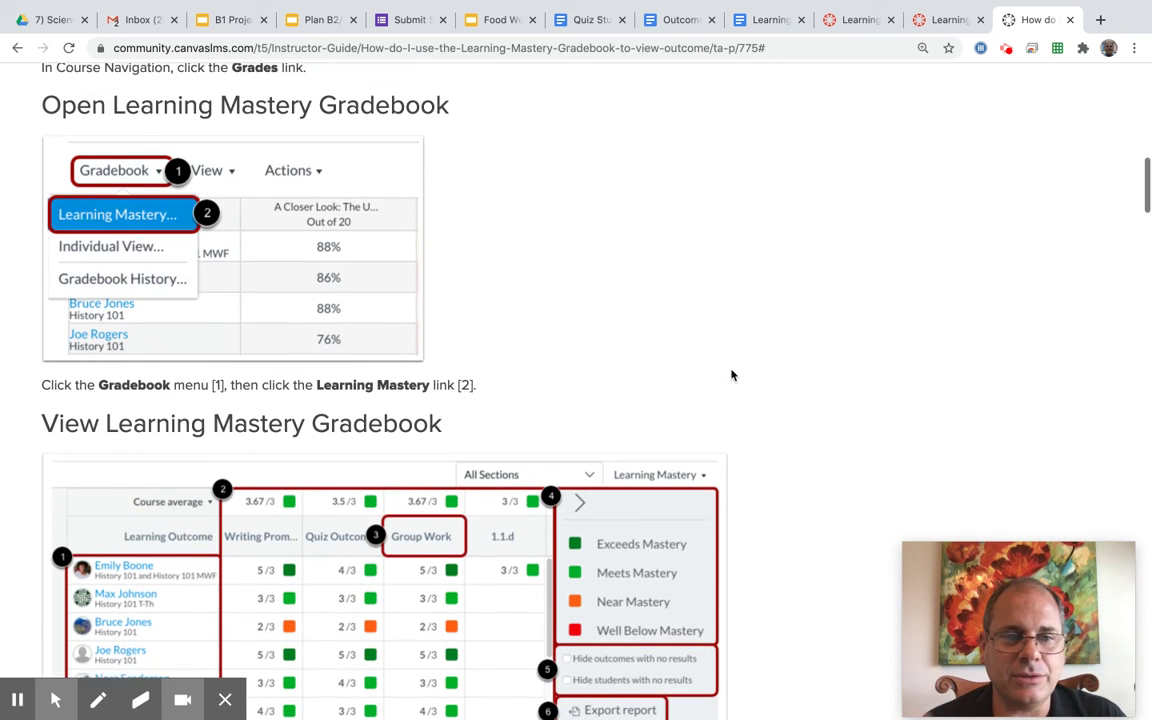